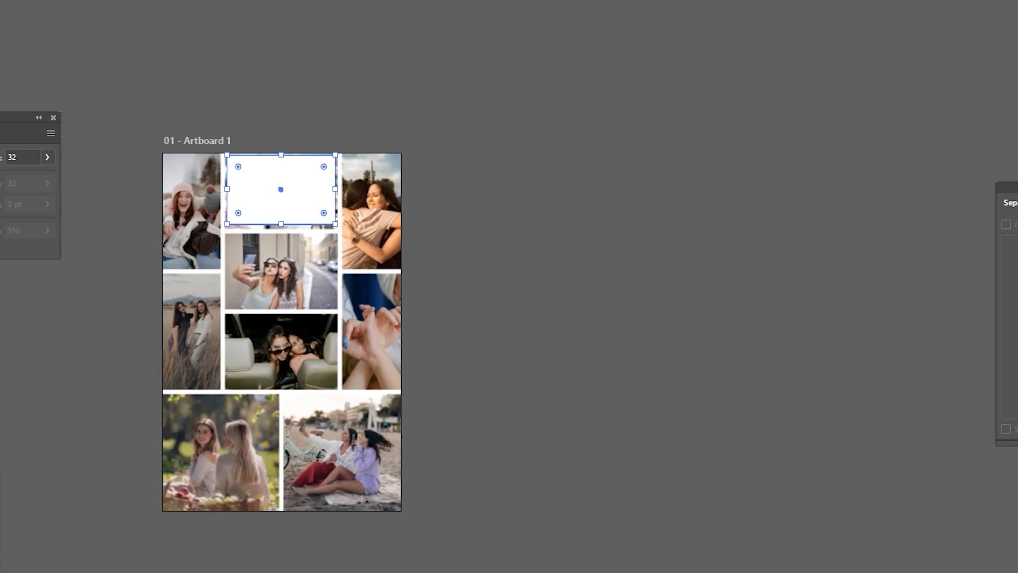
Duplicate the collage with its white rectangle beside the artboard and clip the copy to the rectangle with a clipping mask.
drag(288, 204, 702, 207)
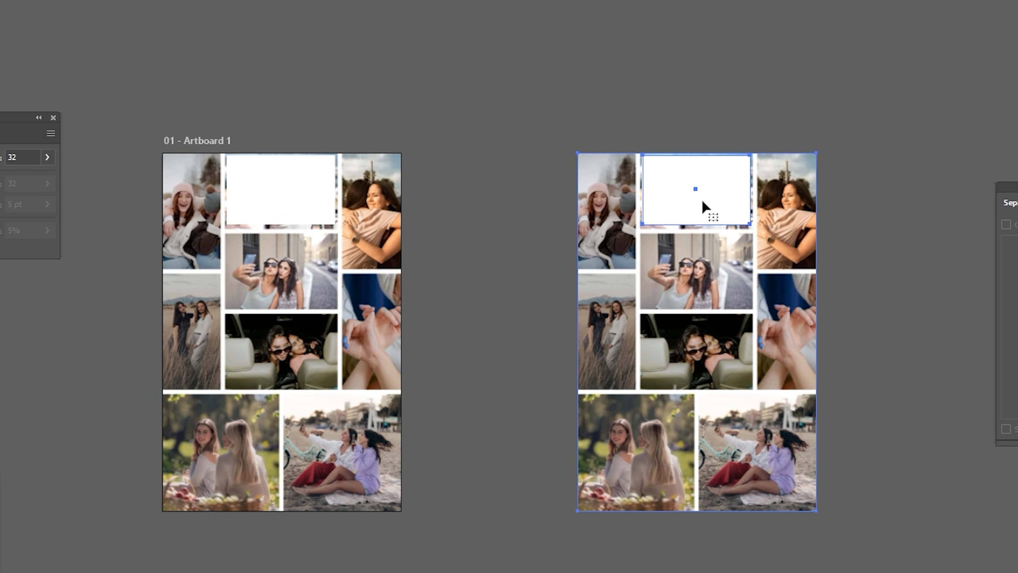
right_click(704, 194)
click(749, 449)
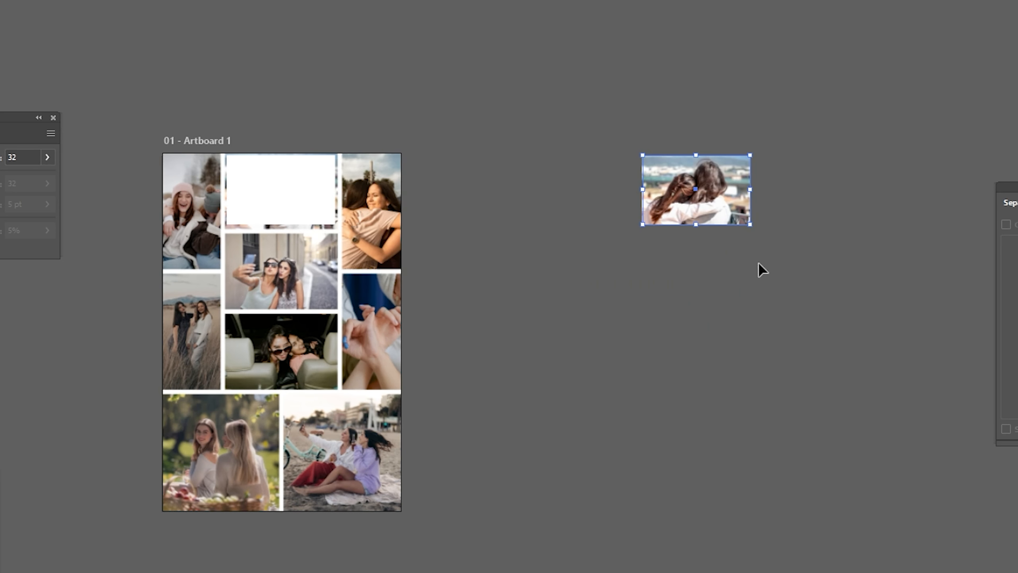
click(764, 371)
Move the rectangle over the selfie photo and bring the collage and rectangle beside the artboard for clipping.
drag(256, 231, 347, 364)
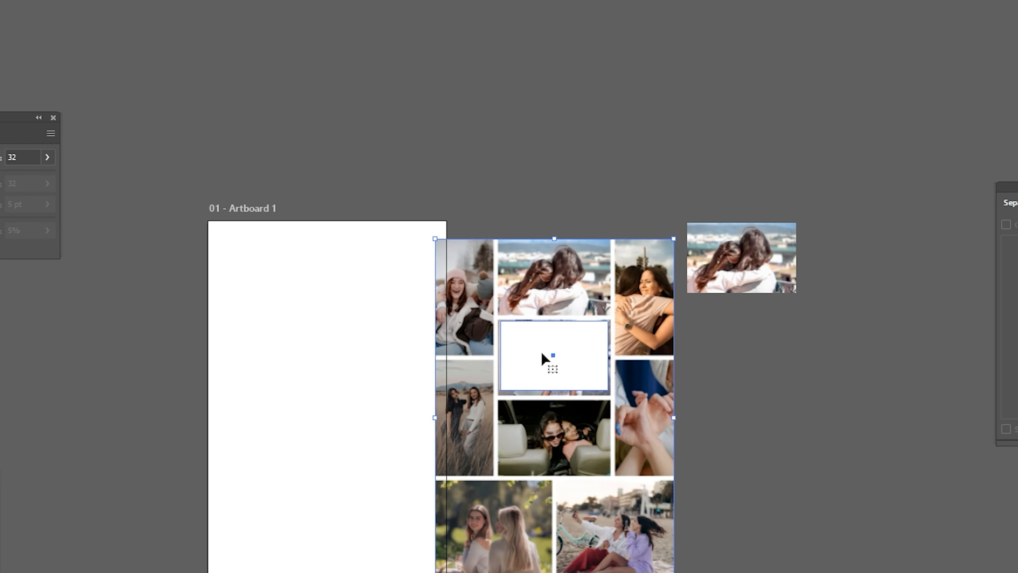
right_click(540, 350)
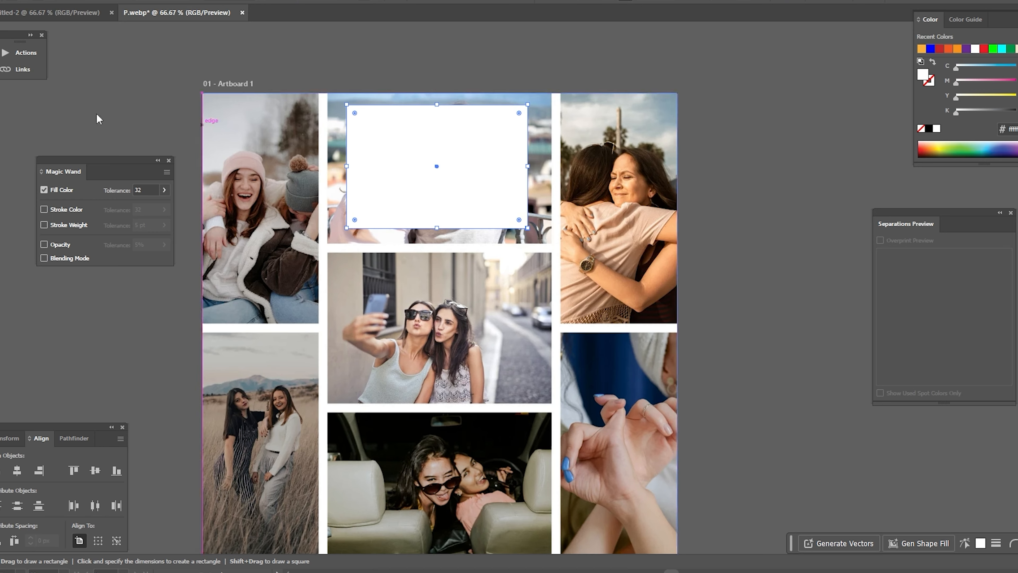
Draw white rectangles over individual photos in the collage, including the upper-left photo and the car photo.
drag(213, 121, 316, 309)
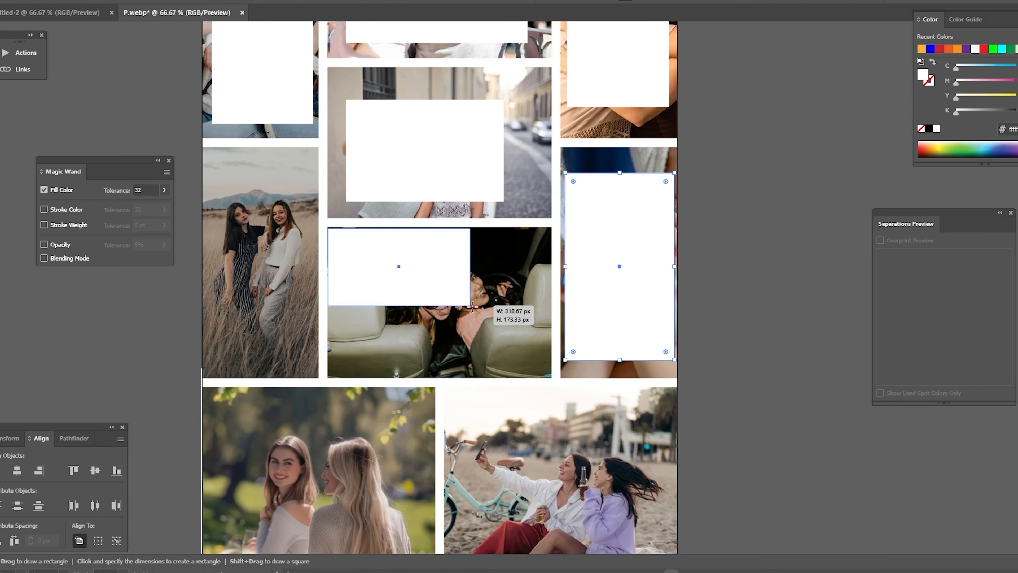
drag(471, 303, 548, 375)
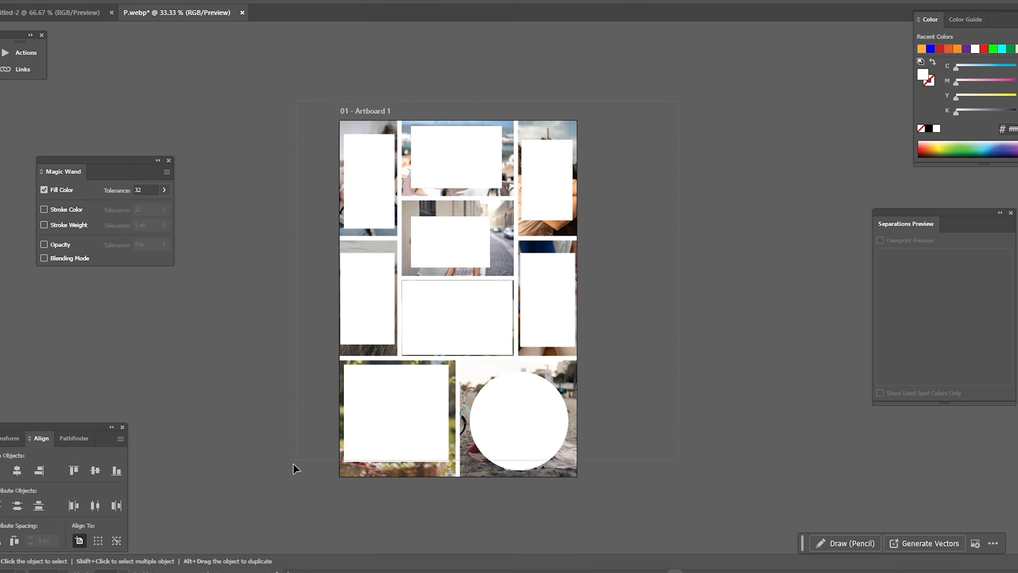
Select the collage with all its overlay shapes and run the puzzleClipper script on them.
key(ctrl+a)
mouse_move(26, 278)
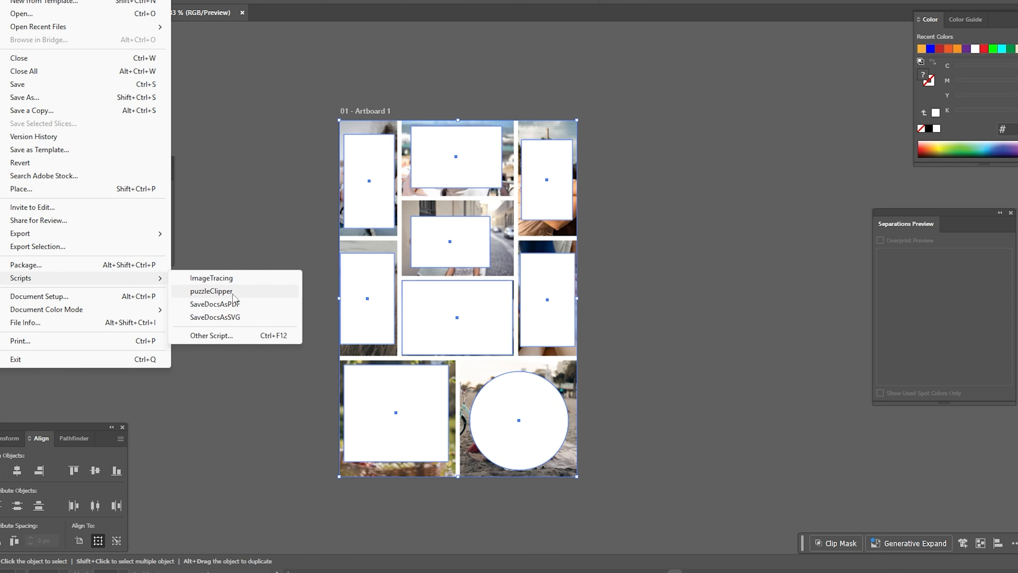
click(217, 292)
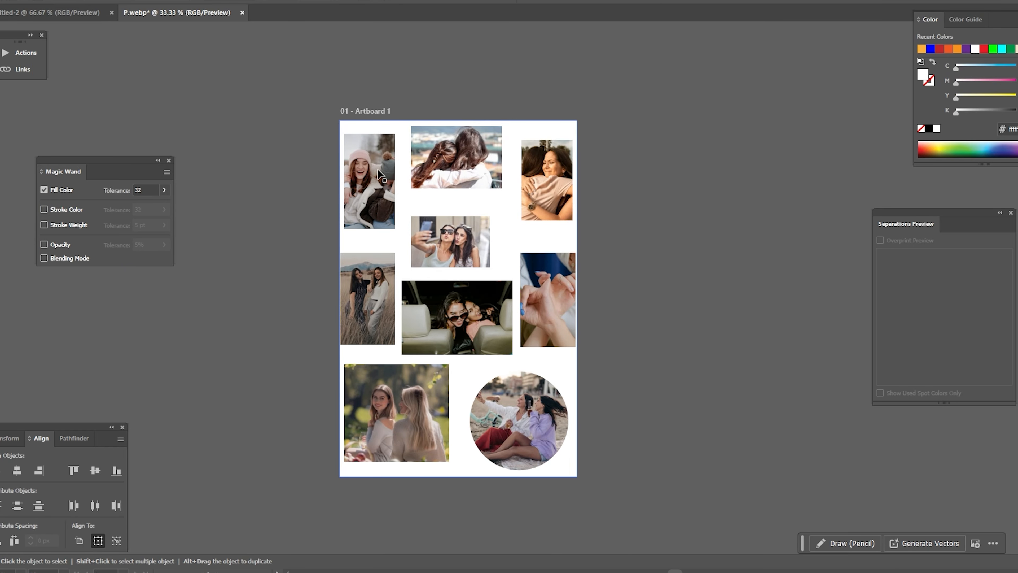
Try moving the clipped upper-right photo of the hugging women off the artboard.
drag(568, 182, 711, 195)
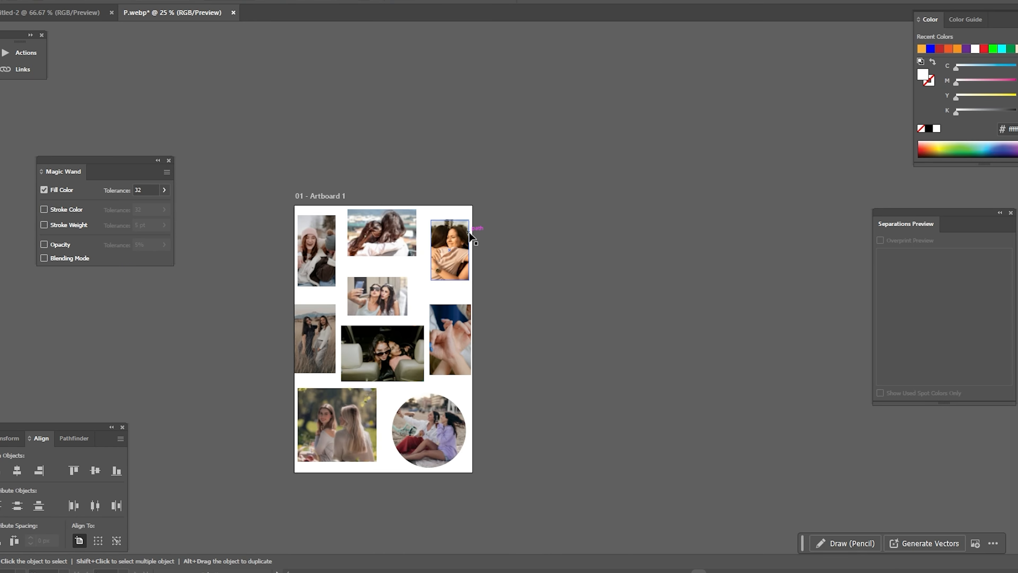
drag(470, 231, 564, 193)
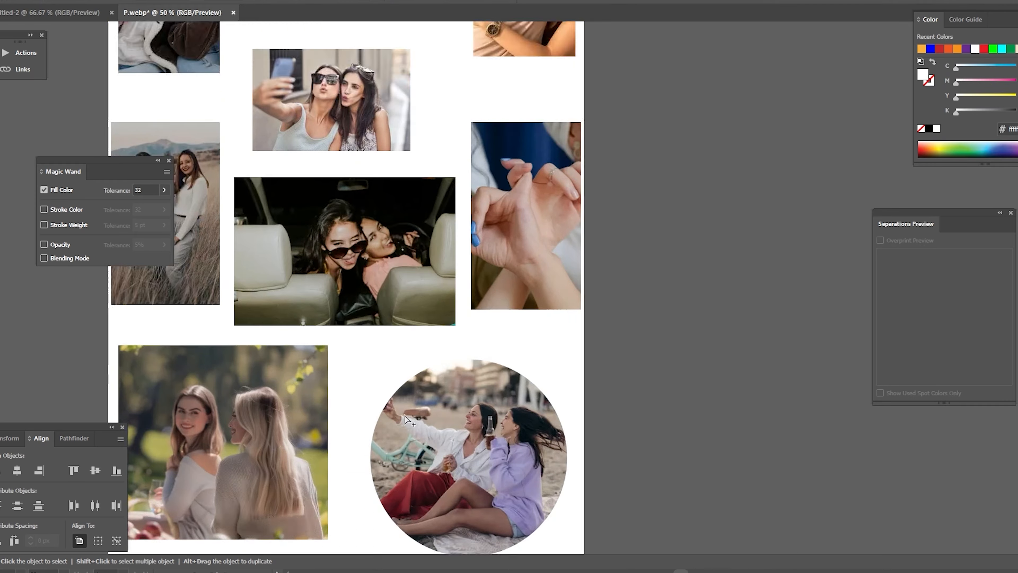
scroll(347, 281, down, 4)
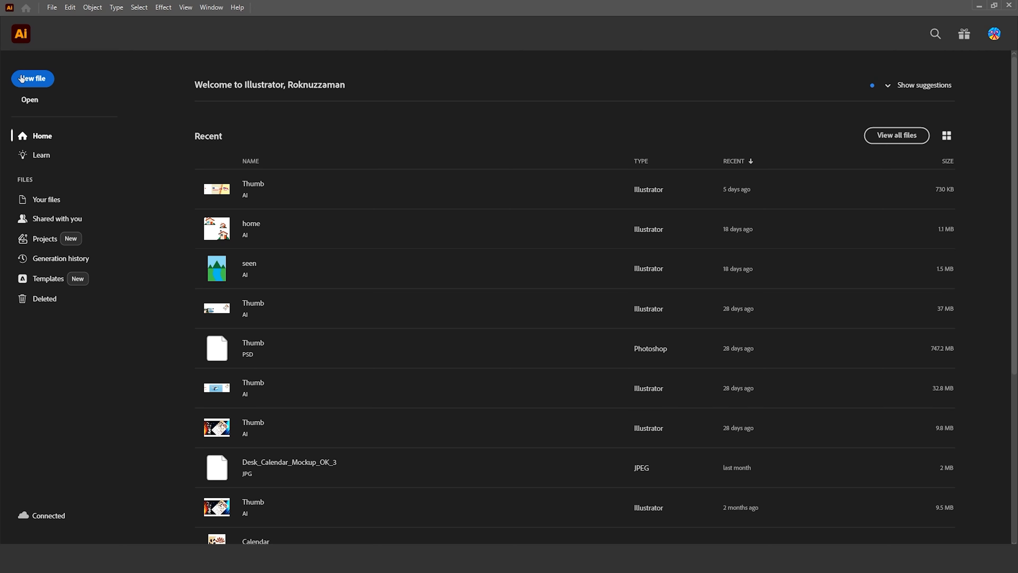
Create a new 1080 x 1080 px RGB document from the recent Web preset.
click(34, 81)
click(681, 455)
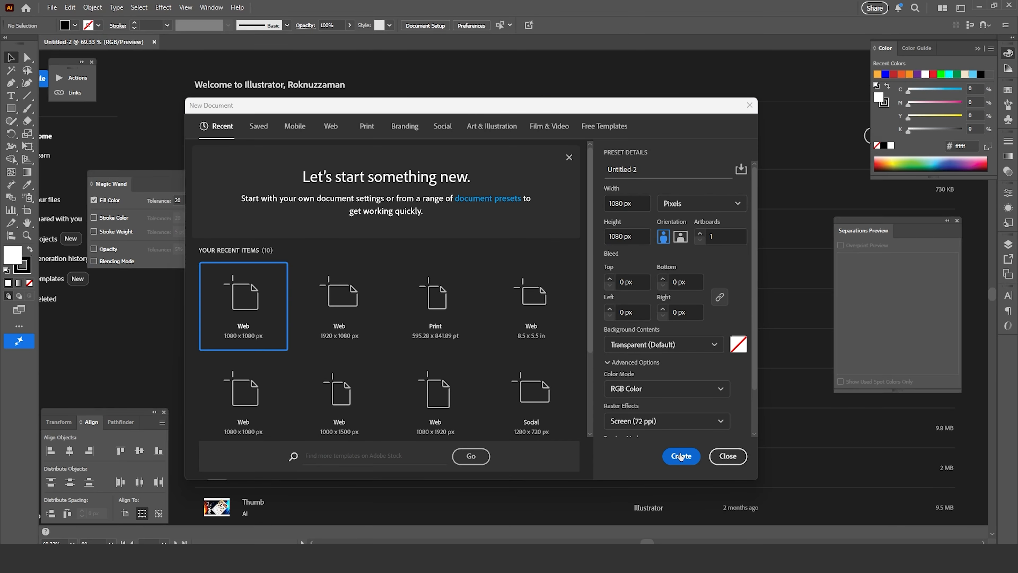
scroll(539, 334, down, 1)
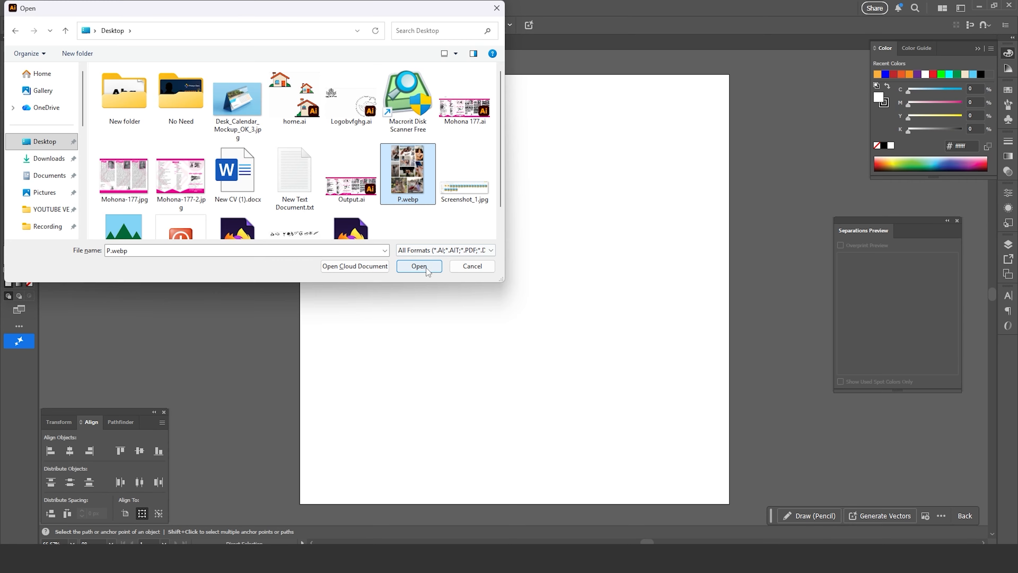
Open P.webp from the Desktop and select the collage image.
click(425, 267)
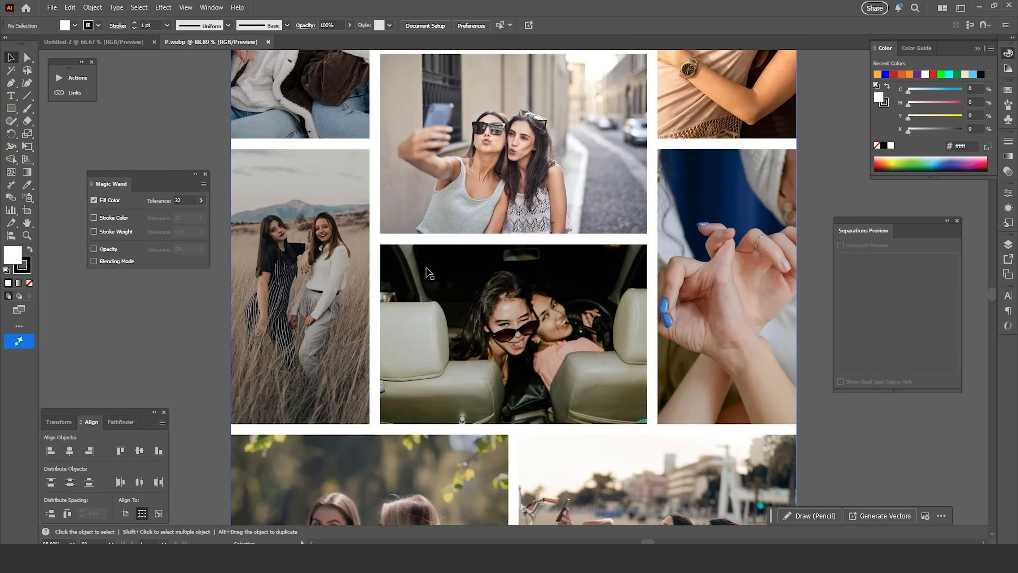
scroll(428, 273, down, 4)
click(461, 249)
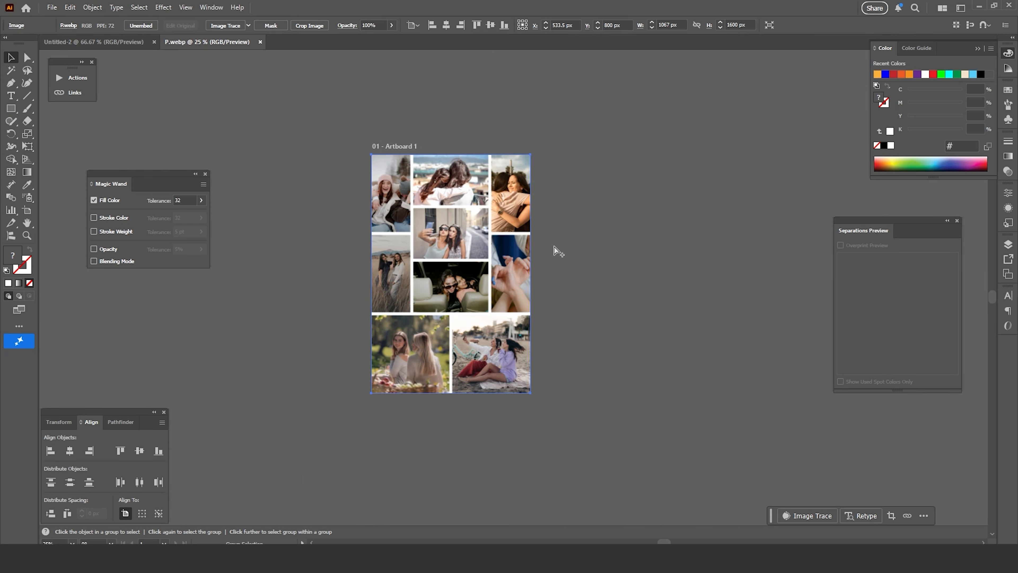
scroll(429, 211, up, 2)
scroll(417, 217, down, 3)
scroll(406, 218, down, 1)
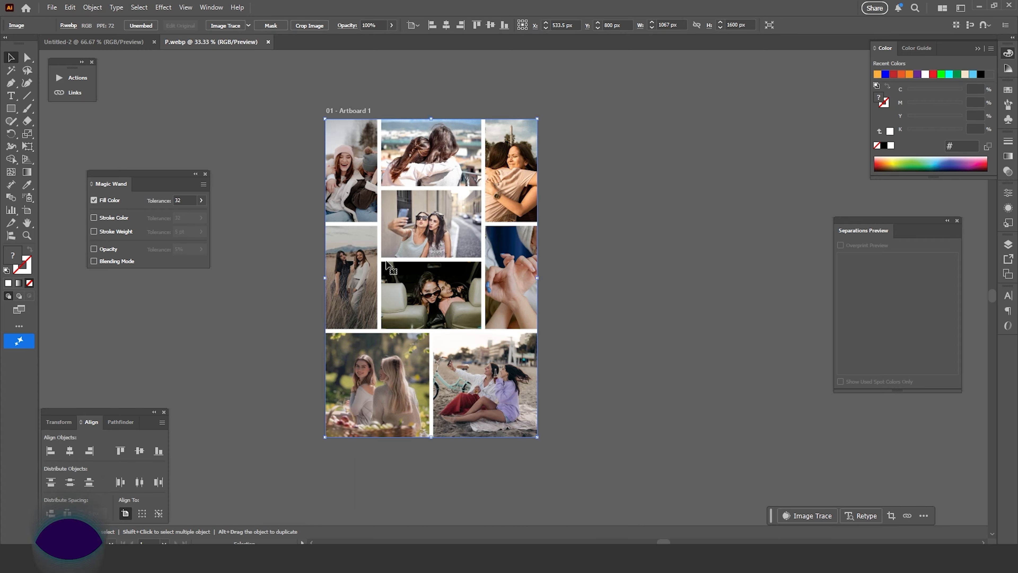
Try shifting the whole collage image partly off the artboard and undo the move.
drag(405, 218, 469, 235)
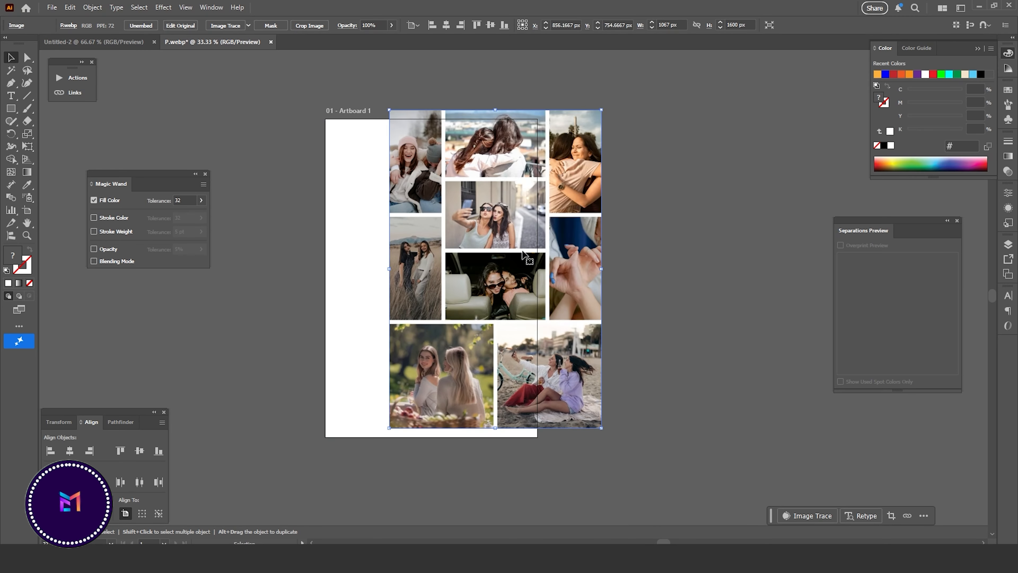
key(ctrl+z)
key(ctrl+z)
key(ctrl+z)
scroll(447, 198, up, 2)
scroll(441, 199, down, 1)
scroll(335, 152, down, 1)
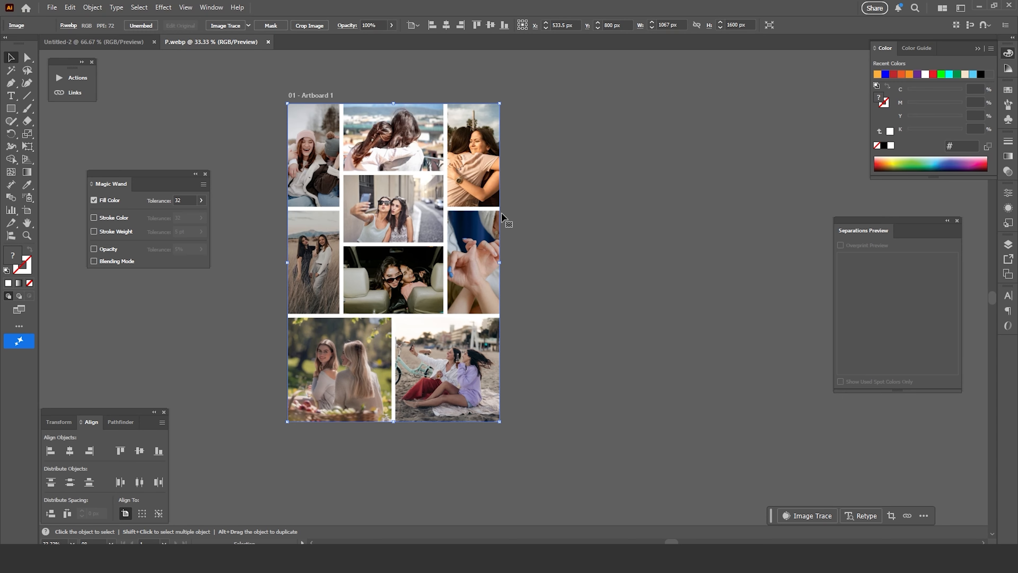
Draw a white rectangle about 483 x 308 px over the collage's top-centre photo.
scroll(393, 275, up, 1)
key(m)
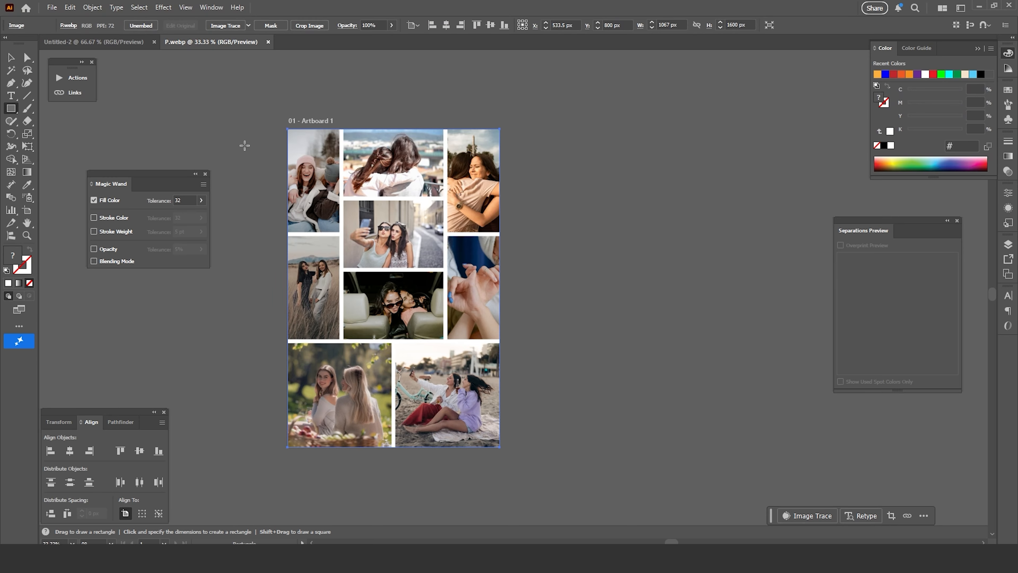
key(ctrl+1)
drag(346, 129, 621, 304)
key(ctrl+minus)
key(ctrl+minus)
key(ctrl+minus)
key(ctrl+minus)
Duplicate the collage and rectangle to the right of the artboard and make a clipping mask from the copy.
key(v)
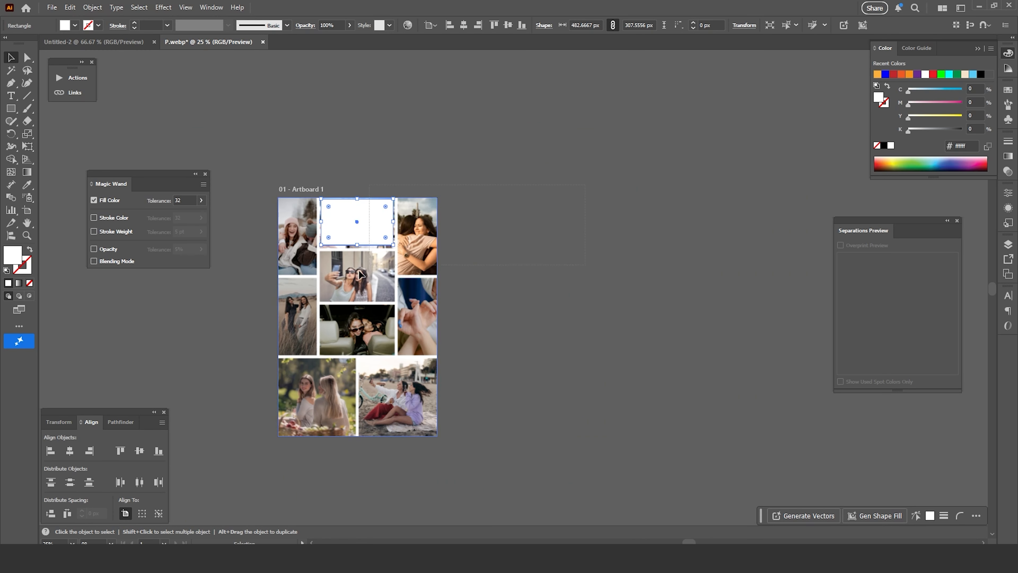
key(ctrl+a)
drag(361, 274, 638, 232)
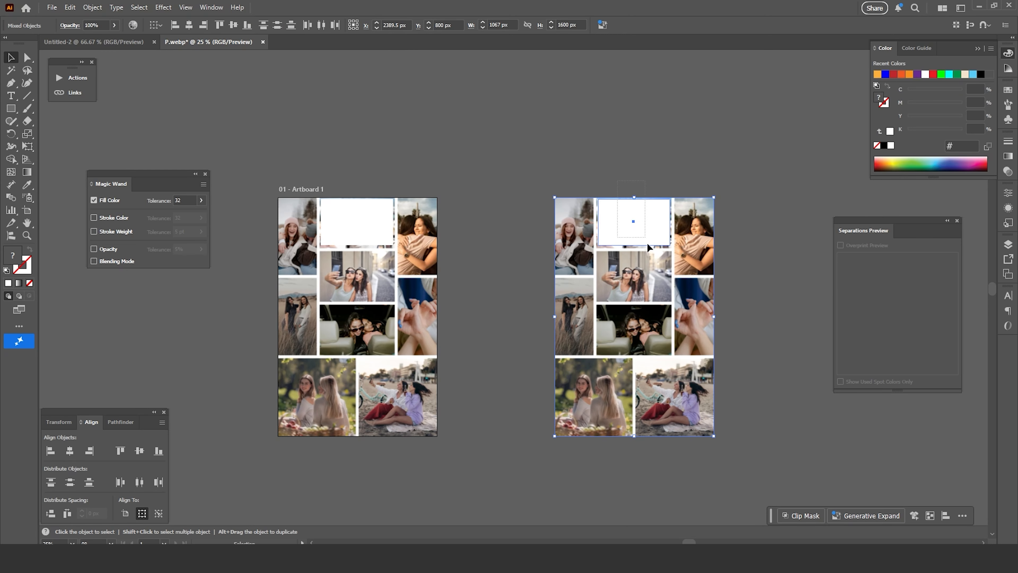
right_click(639, 225)
click(678, 396)
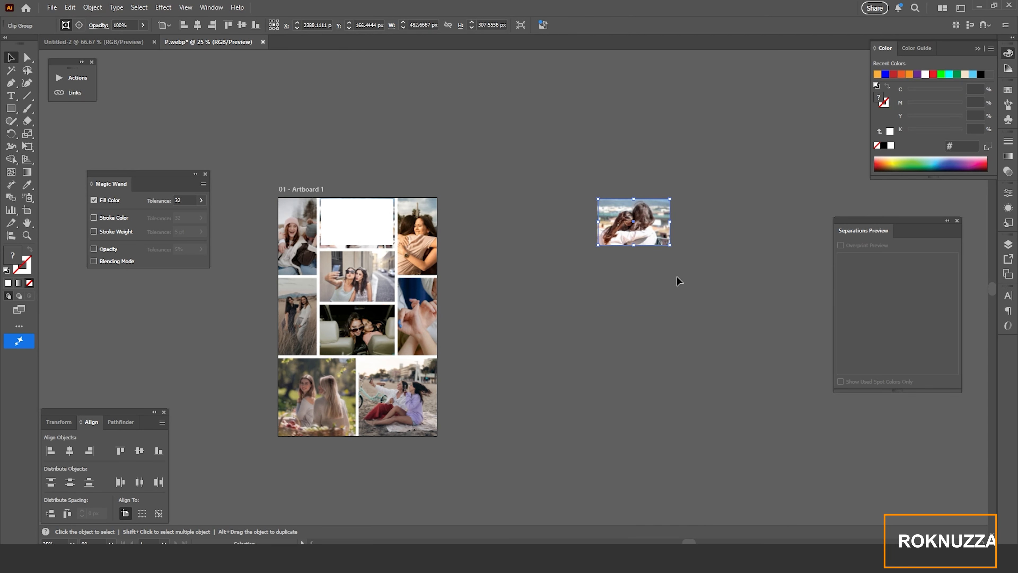
click(689, 336)
Move the white rectangle over the selfie photo, shift it with the collage off the artboard, and make a clipping mask.
click(362, 217)
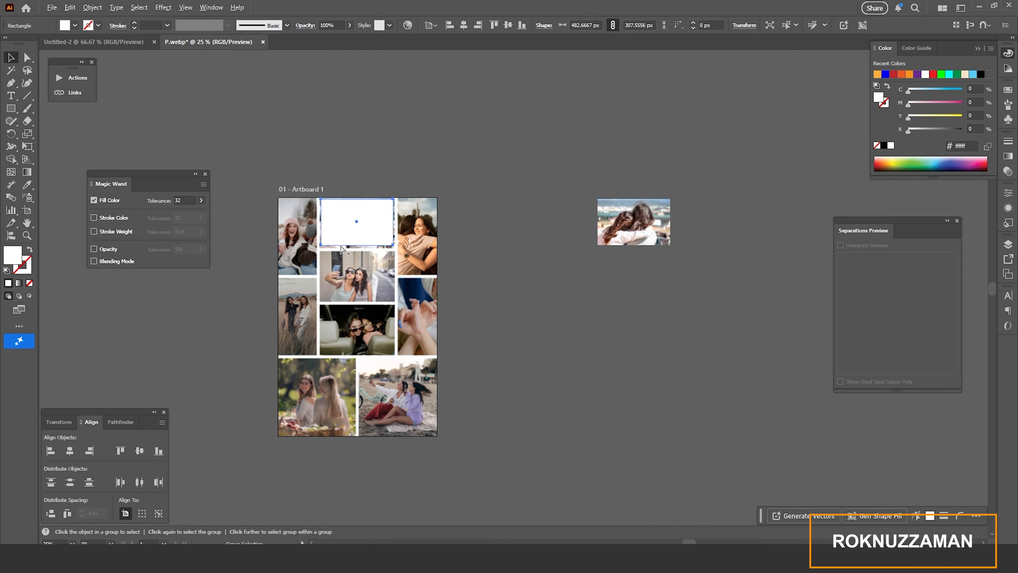
drag(359, 223, 360, 275)
drag(401, 341, 533, 346)
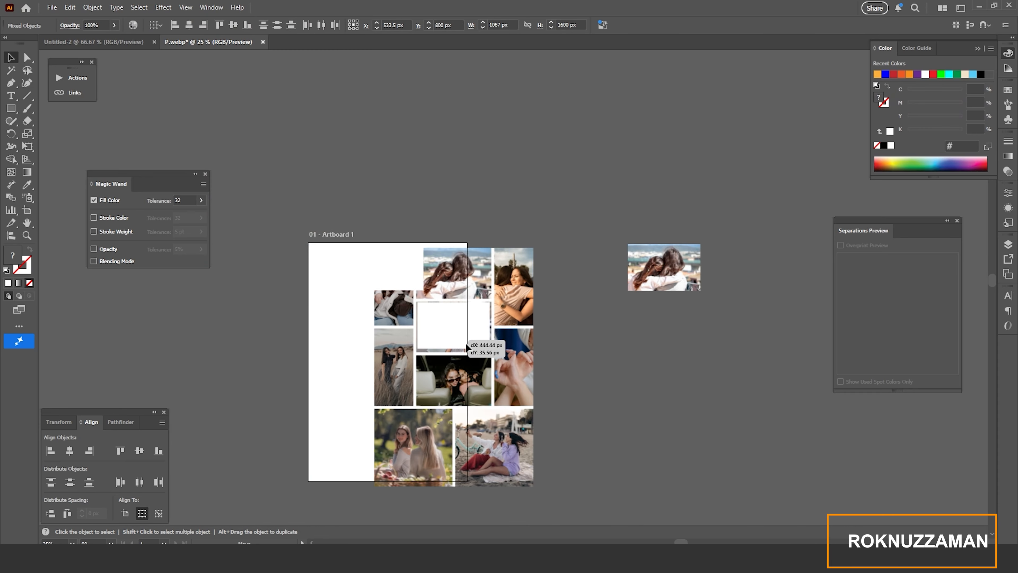
right_click(530, 331)
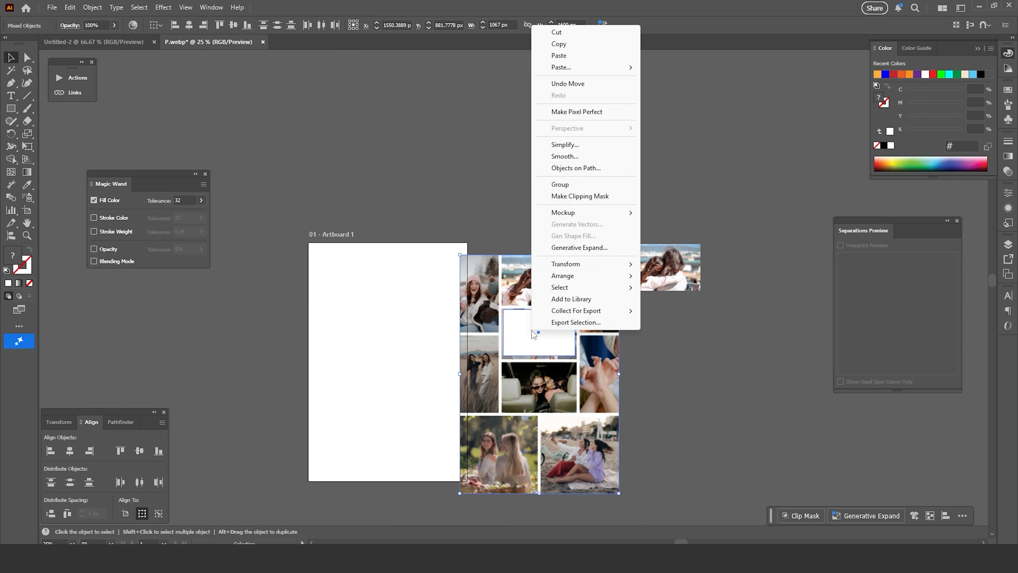
click(587, 196)
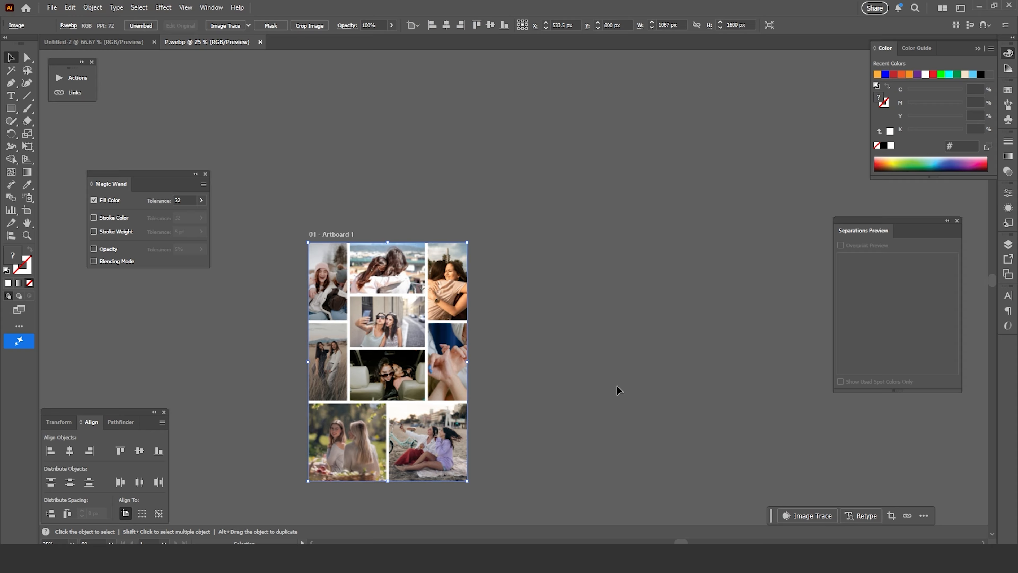
Draw a white rectangle about 407 x 277 px over the top-centre photo of the restored collage.
click(597, 363)
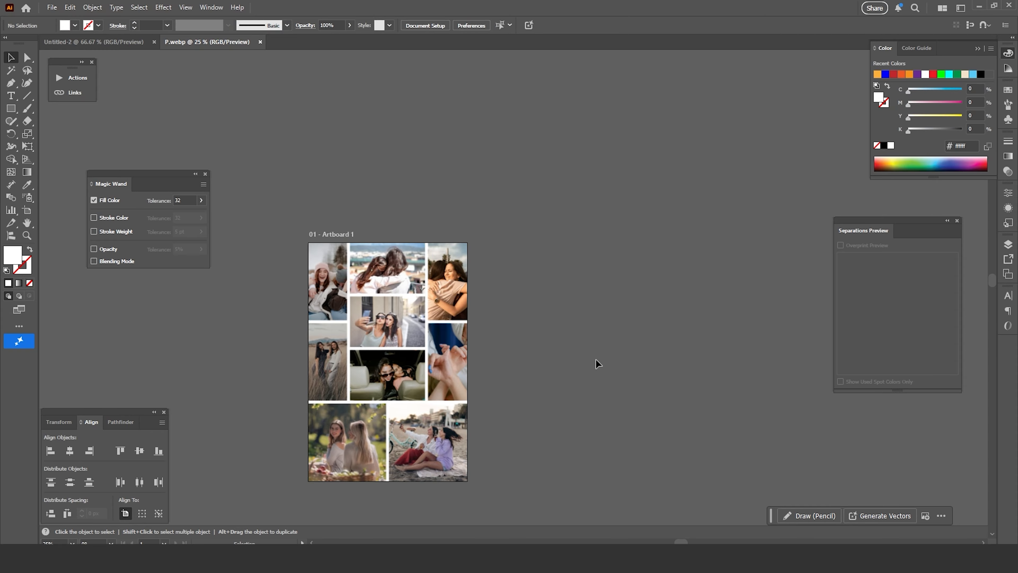
key(ctrl+plus)
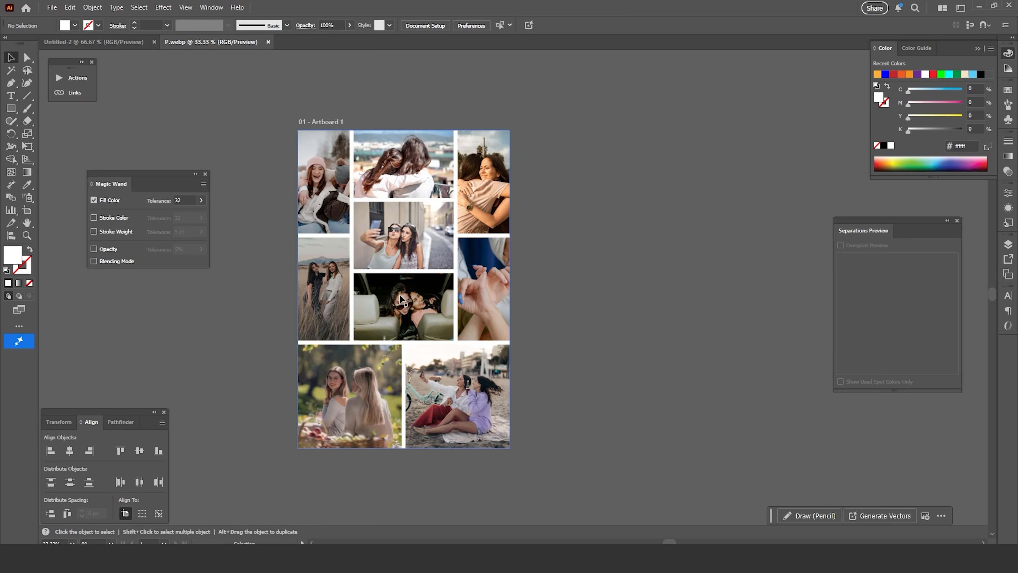
key(m)
key(ctrl+plus)
key(ctrl+plus)
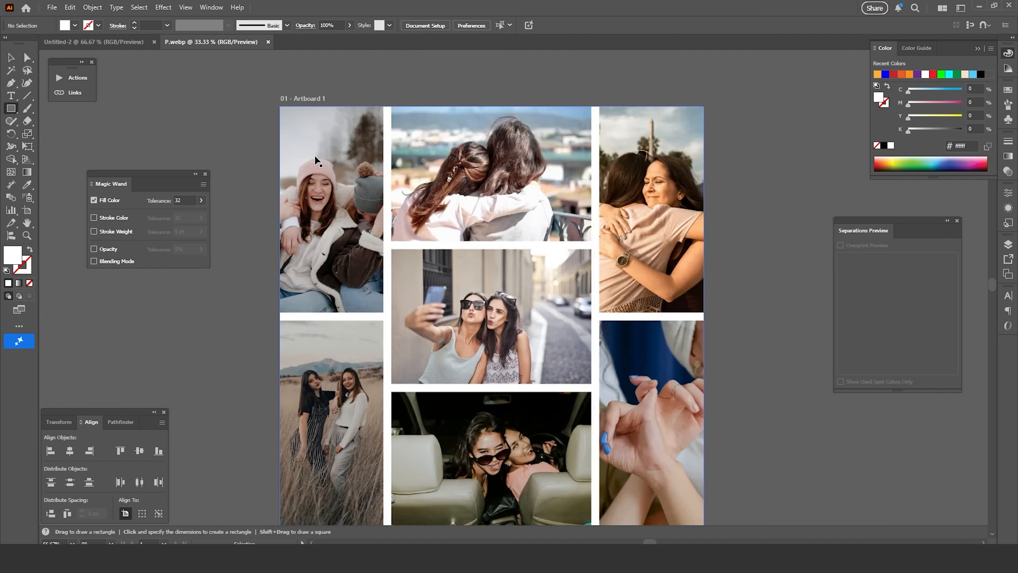
key(ctrl+plus)
drag(364, 125, 525, 234)
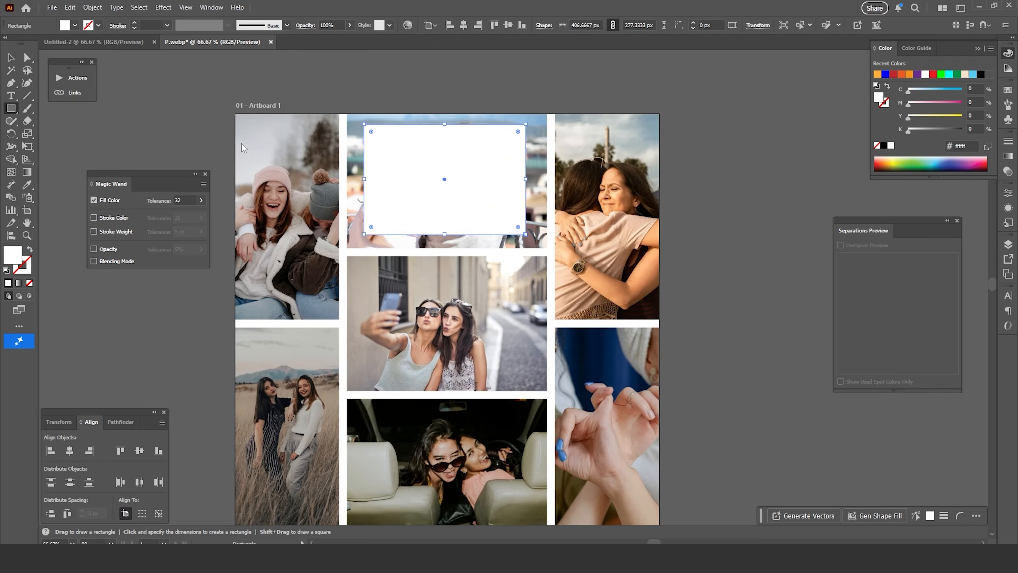
Draw white rectangles over the upper-left photo, the selfie photo (about 353 x 228 px) and the upper-right hugging photo.
drag(245, 139, 334, 306)
drag(363, 285, 505, 375)
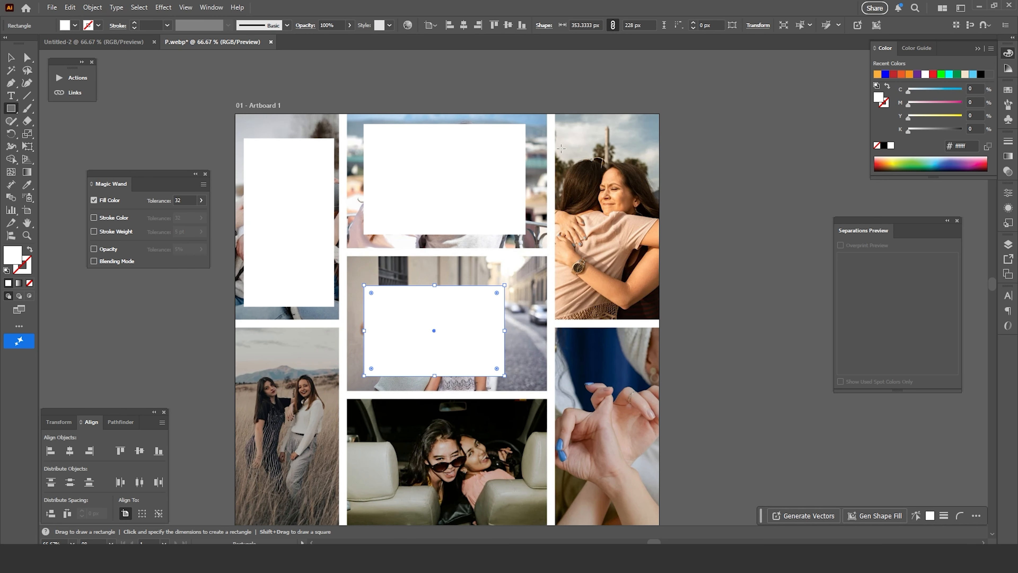
drag(561, 149, 651, 290)
Draw white rectangles over the hands photo, the car photo (about 496 x 332 px) and the field photo.
scroll(560, 250, down, 3)
drag(559, 249, 656, 415)
scroll(401, 264, down, 2)
drag(348, 235, 545, 366)
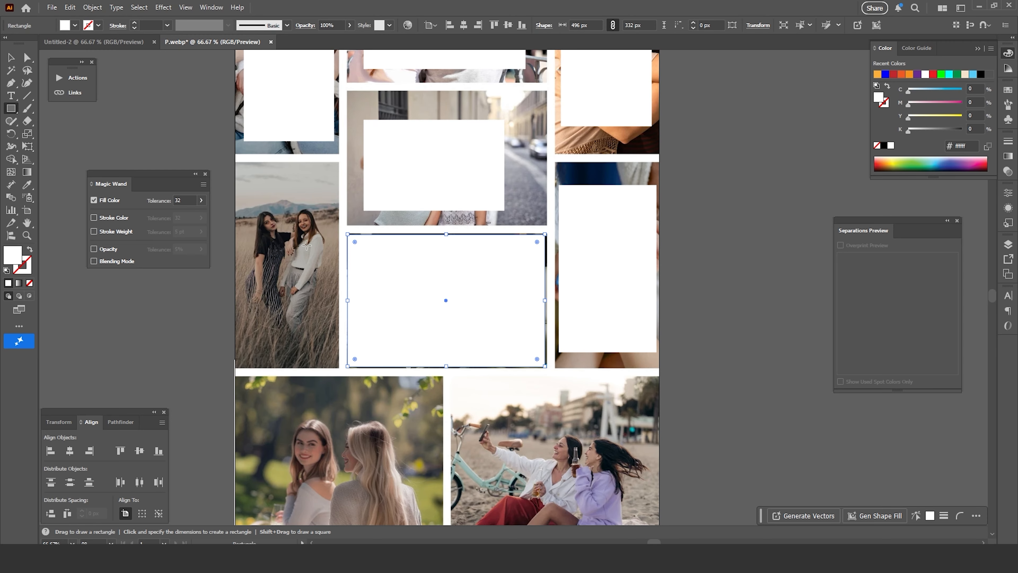
drag(236, 185, 334, 347)
Cover the lower-left picnic photo with a rectangle about 469 x 435 px and the beach photo with a circle.
scroll(303, 353, down, 4)
drag(244, 257, 430, 429)
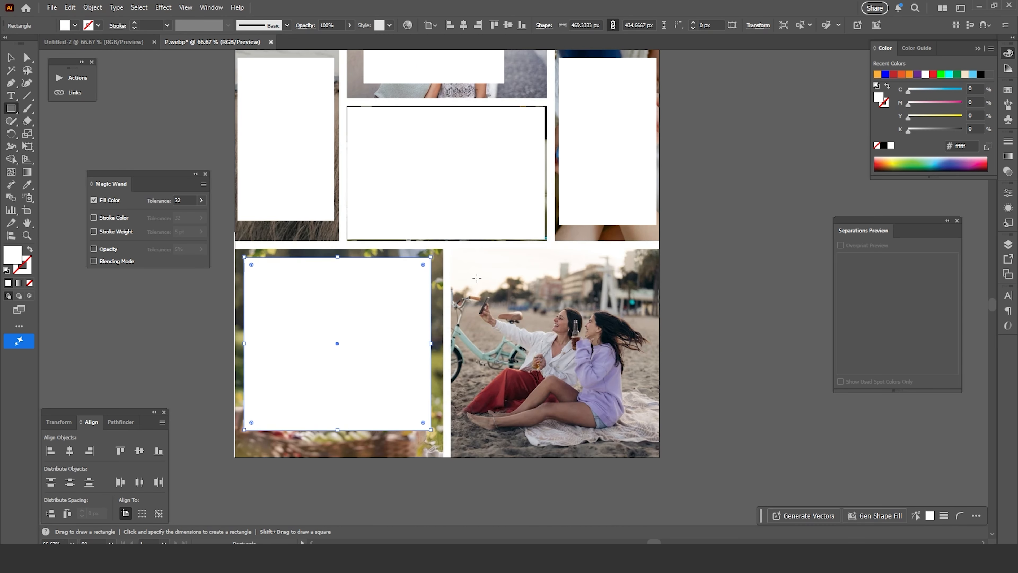
key(l)
drag(468, 284, 646, 460)
Select the collage with all the white shapes and run the puzzleClipper script to clip each photo separately.
key(v)
key(ctrl+shift+a)
key(ctrl+minus)
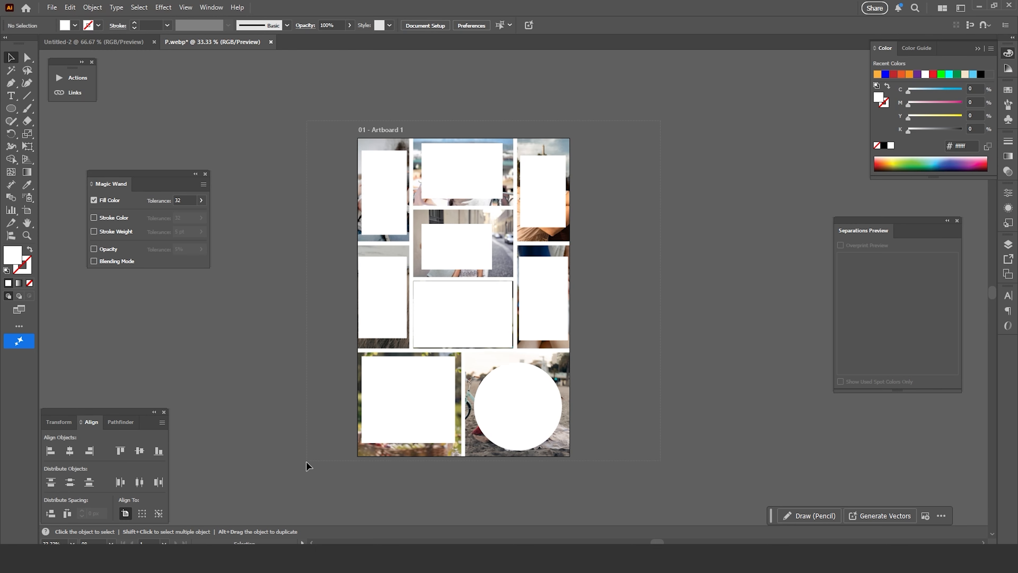
key(ctrl+a)
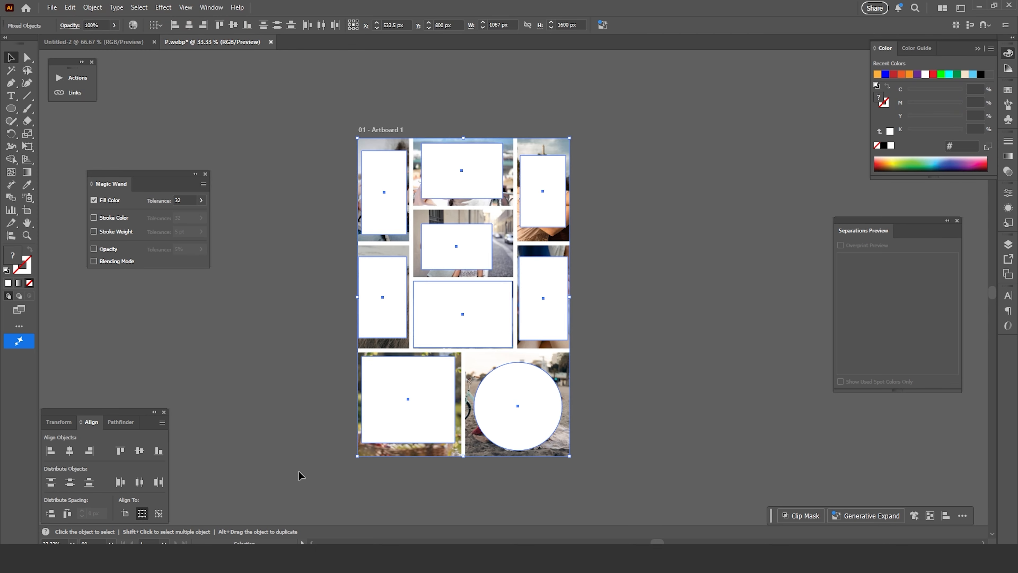
click(52, 8)
mouse_move(103, 278)
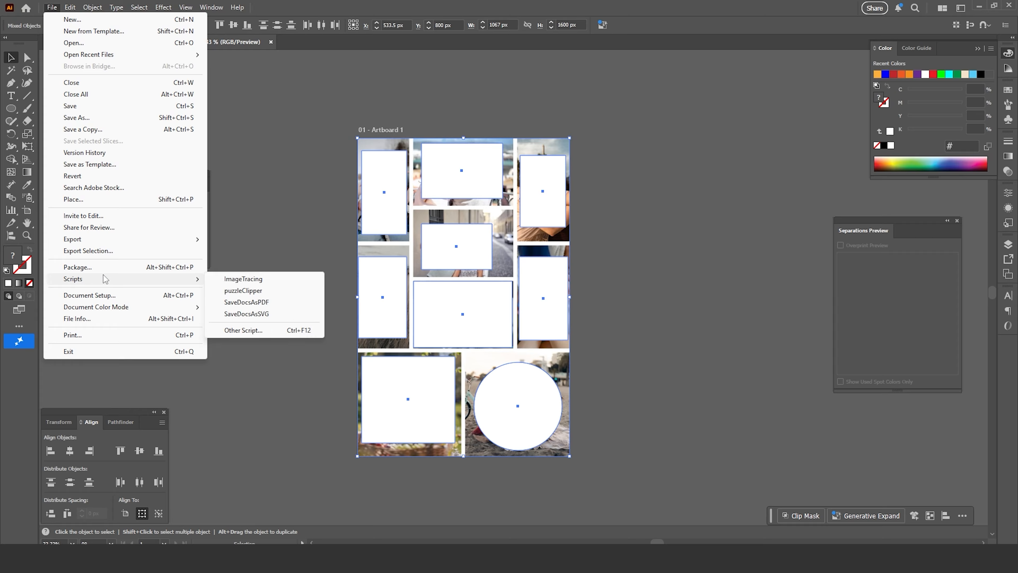
click(243, 290)
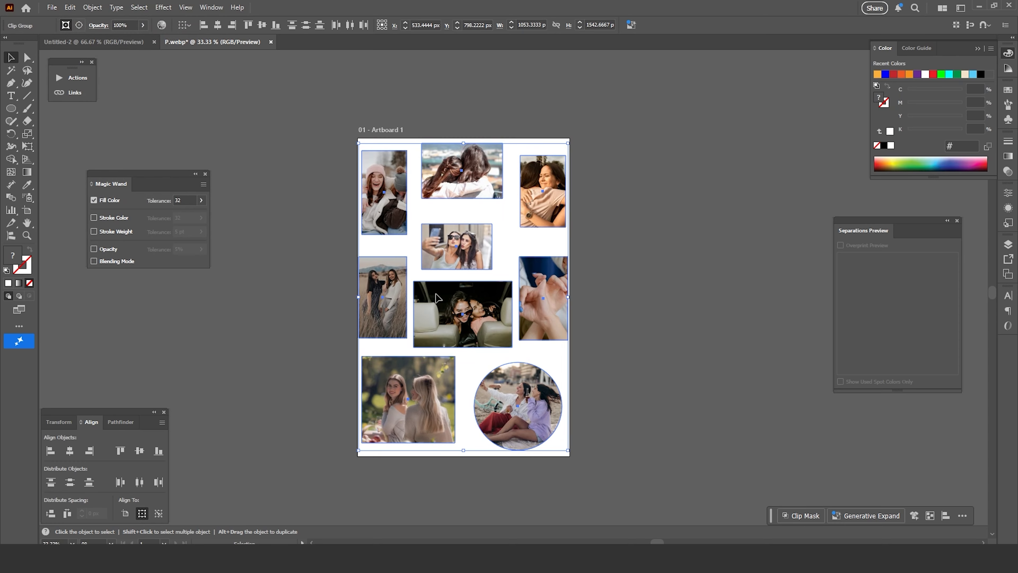
click(629, 278)
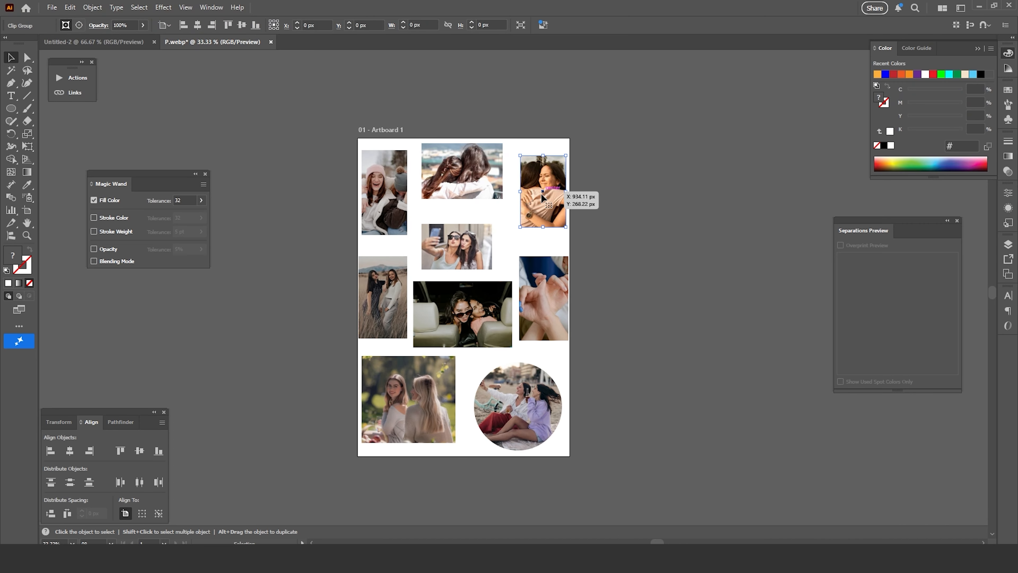
Move the upper-right hugging photo, top-centre photo, upper-left photo and selfie photo individually off the artboard.
drag(540, 193, 663, 193)
drag(484, 183, 589, 94)
drag(384, 192, 270, 151)
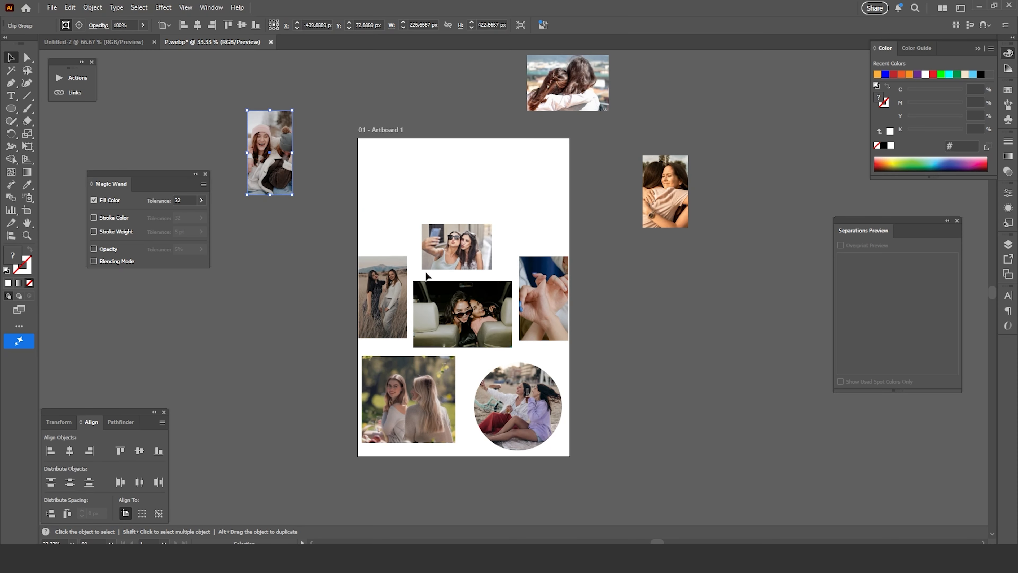
drag(457, 246, 455, 72)
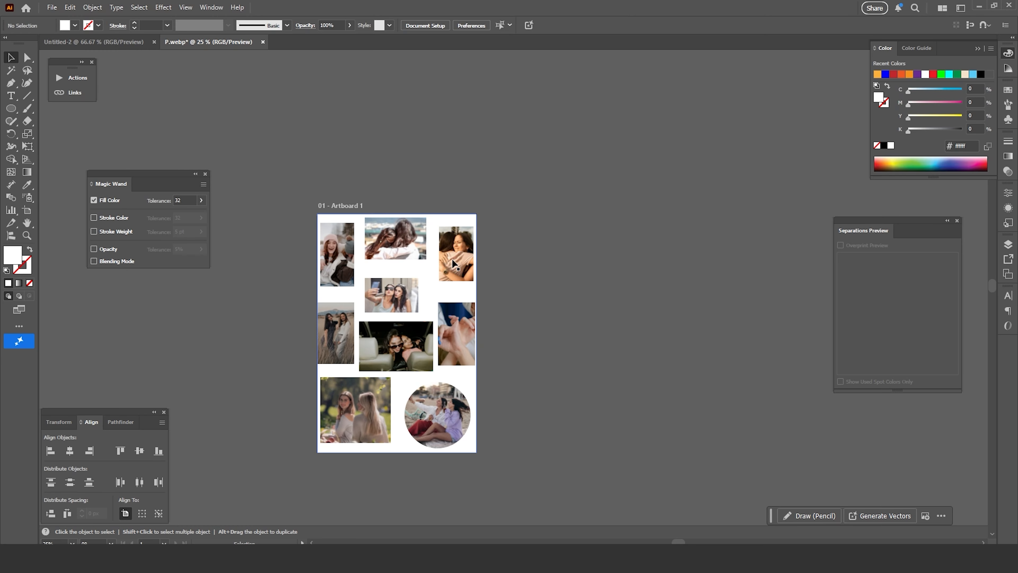
Try moving the clipped upper-right and top-centre photos, and undo both moves.
drag(453, 259, 537, 223)
drag(395, 253, 411, 197)
key(ctrl+z)
key(ctrl+z)
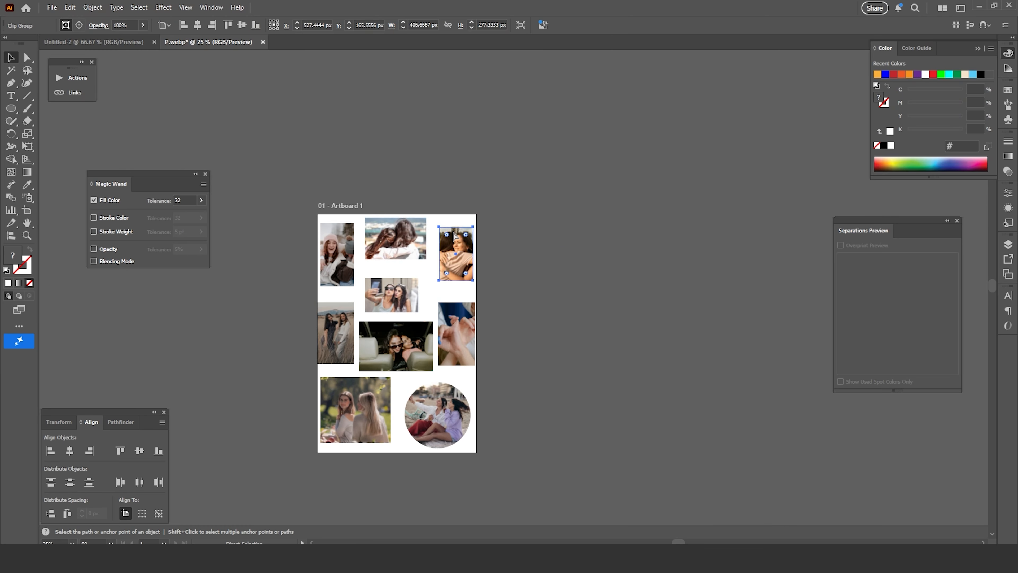
Isolate the circular beach clip and start editing the image inside it with the Direct Selection tool.
key(v)
key(ctrl+plus)
key(ctrl+plus)
key(ctrl+plus)
scroll(426, 379, down, 1)
click(455, 378)
scroll(455, 379, down, 2)
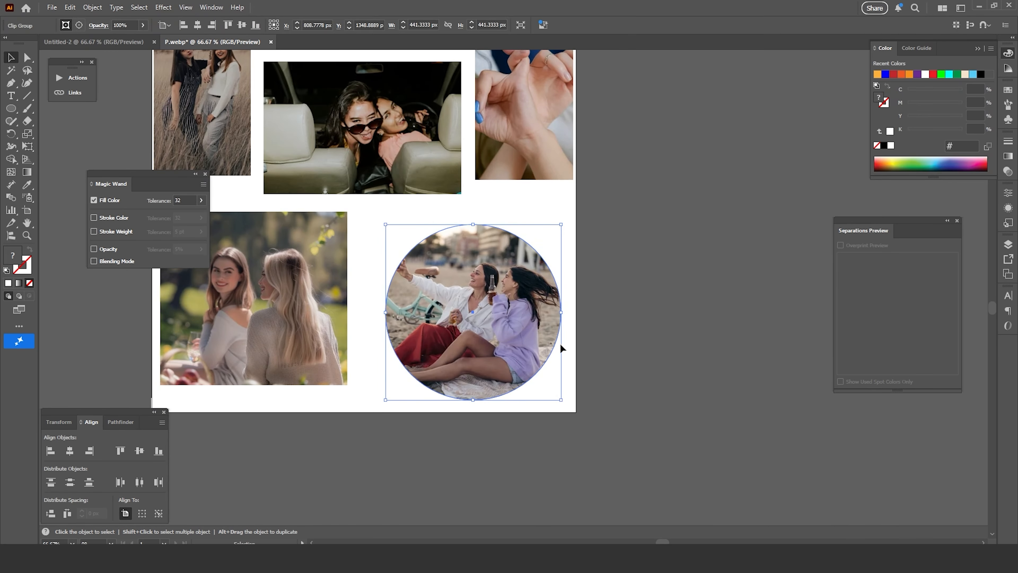
click(560, 342)
click(26, 60)
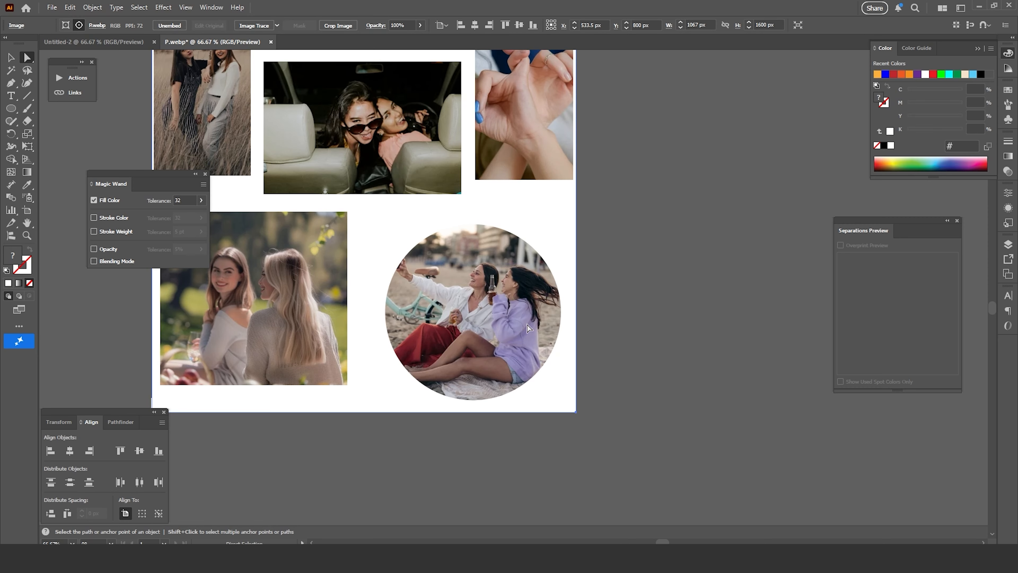
Shift the collage image inside the circular beach clip and the hands clip so each mask shows a different photo.
key(ctrl+minus)
key(ctrl+minus)
drag(457, 345, 432, 451)
drag(459, 336, 509, 441)
key(ctrl+z)
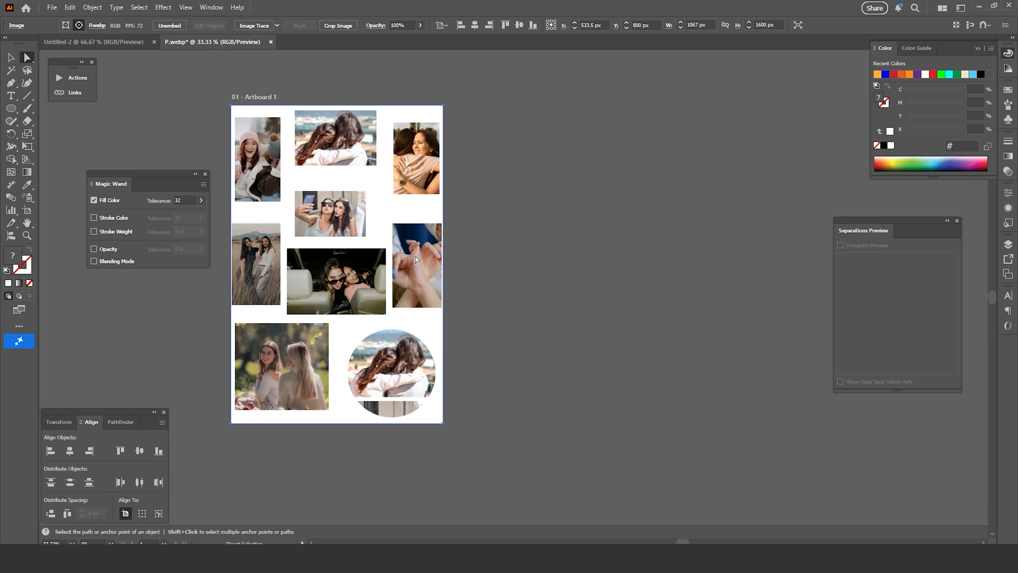
drag(416, 254, 499, 310)
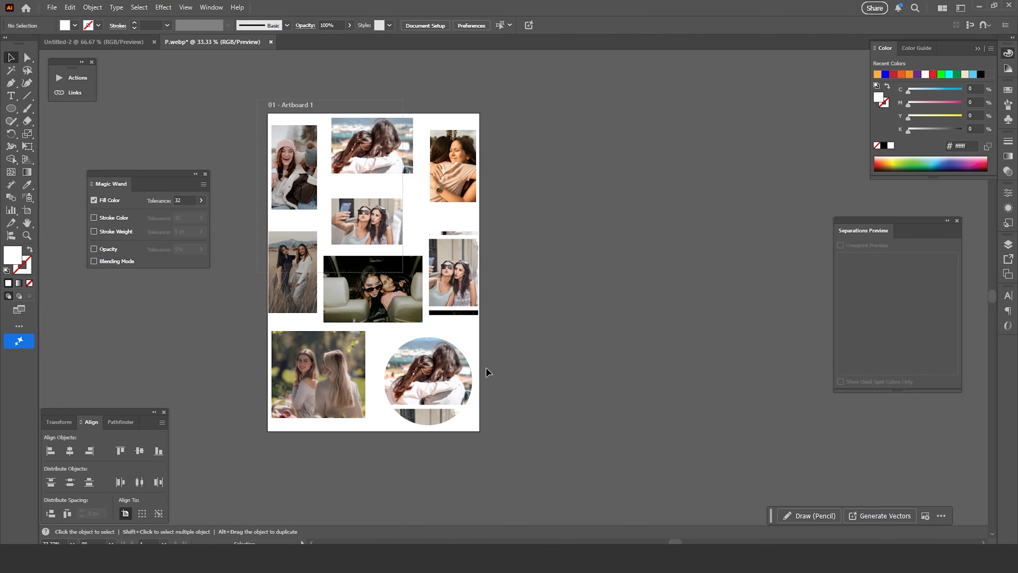
Select all the clipped photos and undo the edits back to the original unclipped collage.
drag(486, 369, 585, 460)
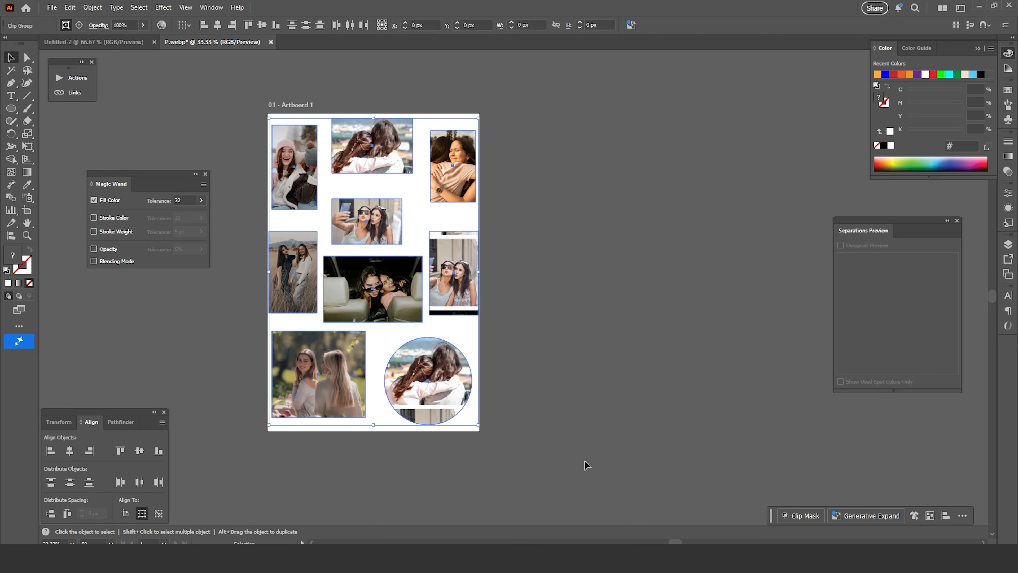
key(ctrl+z)
key(ctrl+z)
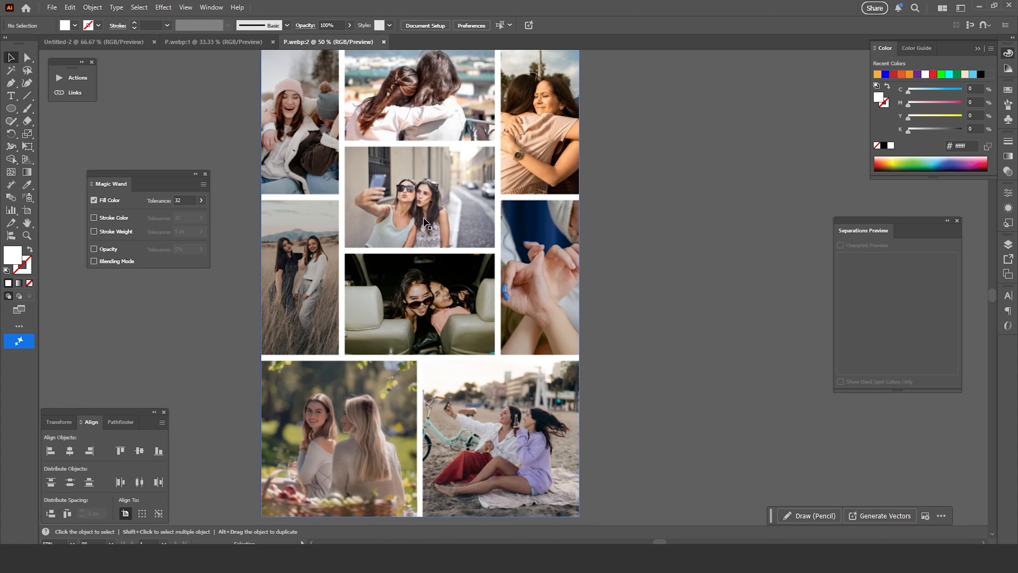
Draw a white ellipse over the selfie photo and a white hexagon over the car photo.
key(l)
scroll(375, 208, up, 1)
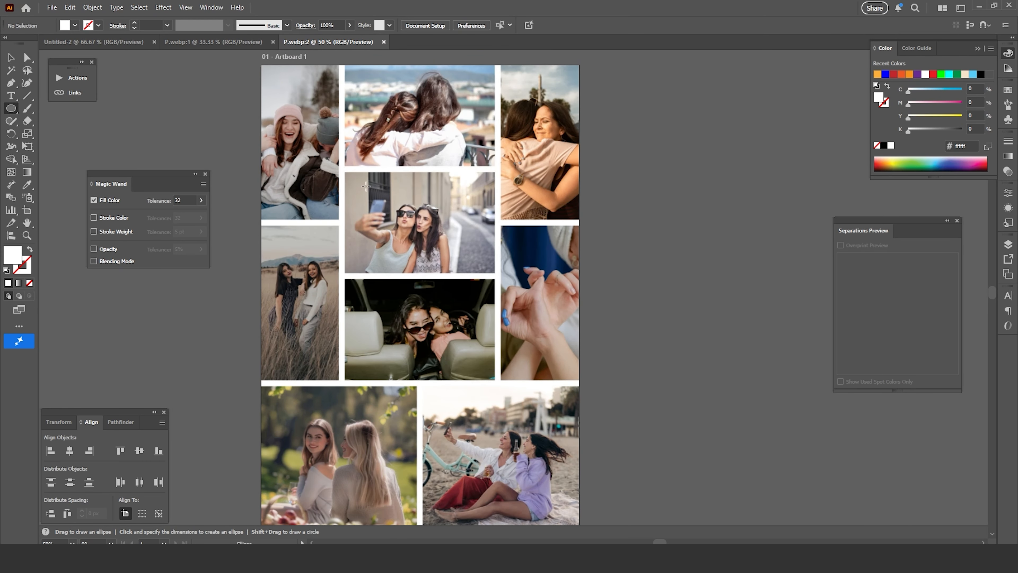
drag(366, 186, 474, 264)
click(11, 108)
click(40, 144)
mouse_move(379, 287)
mouse_down()
mouse_move(469, 345)
mouse_move(382, 283)
mouse_move(457, 358)
mouse_move(445, 369)
mouse_up()
Draw a white rounded rectangle over the upper-left photo and a five-pointed star about 404 x 399 px over the picnic photo.
key(m)
drag(269, 87, 334, 203)
click(11, 108)
click(40, 157)
mouse_move(293, 412)
mouse_down()
mouse_move(380, 498)
mouse_move(380, 429)
mouse_up()
Draw a white rectangle over the field photo and an ellipse about 411 x 354 px over the beach photo.
key(m)
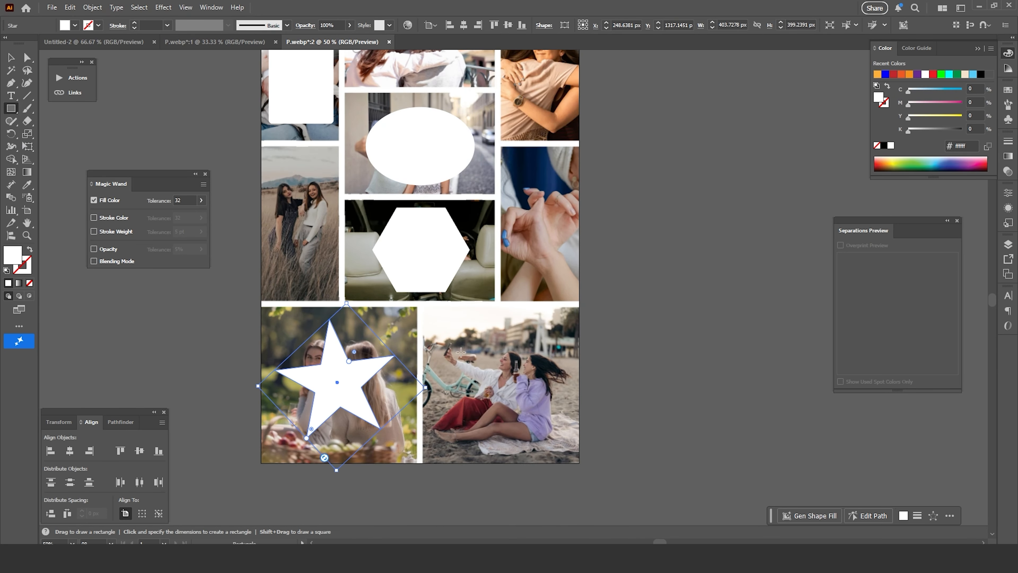
drag(266, 156, 338, 287)
click(12, 110)
click(58, 134)
drag(443, 339, 566, 446)
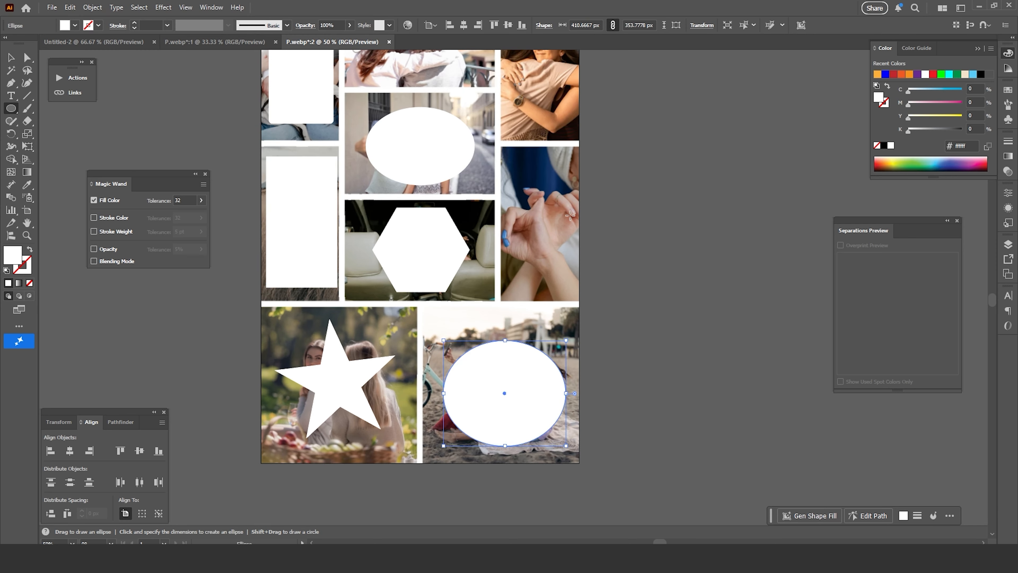
Draw an ellipse about 240 x 352 px over the upper-right photo and a rectangle about 364 x 265 px over the top-centre photo.
scroll(566, 441, up, 5)
drag(504, 186, 575, 291)
key(v)
click(11, 108)
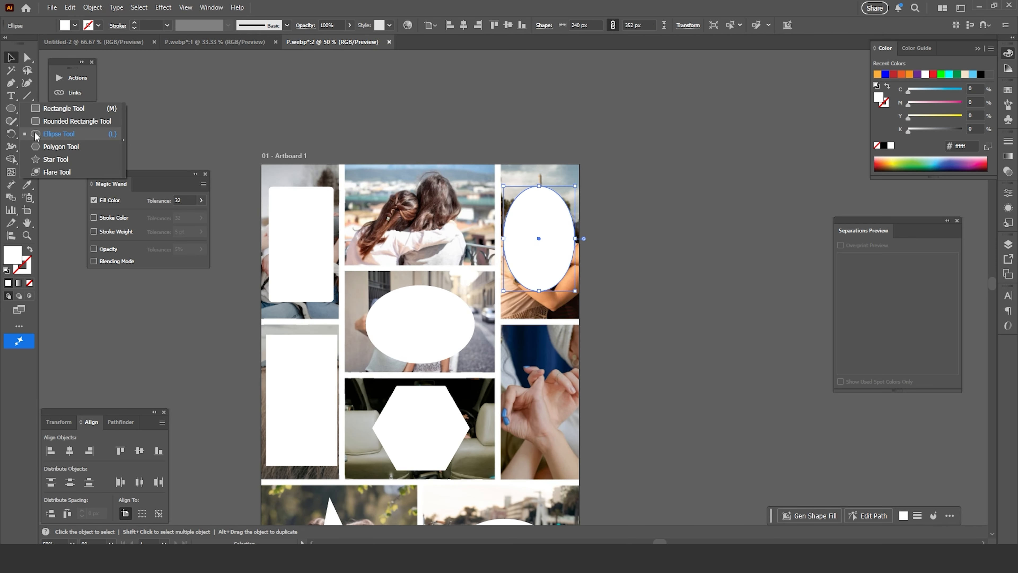
click(44, 108)
drag(369, 173, 475, 251)
scroll(475, 241, down, 2)
scroll(475, 240, down, 2)
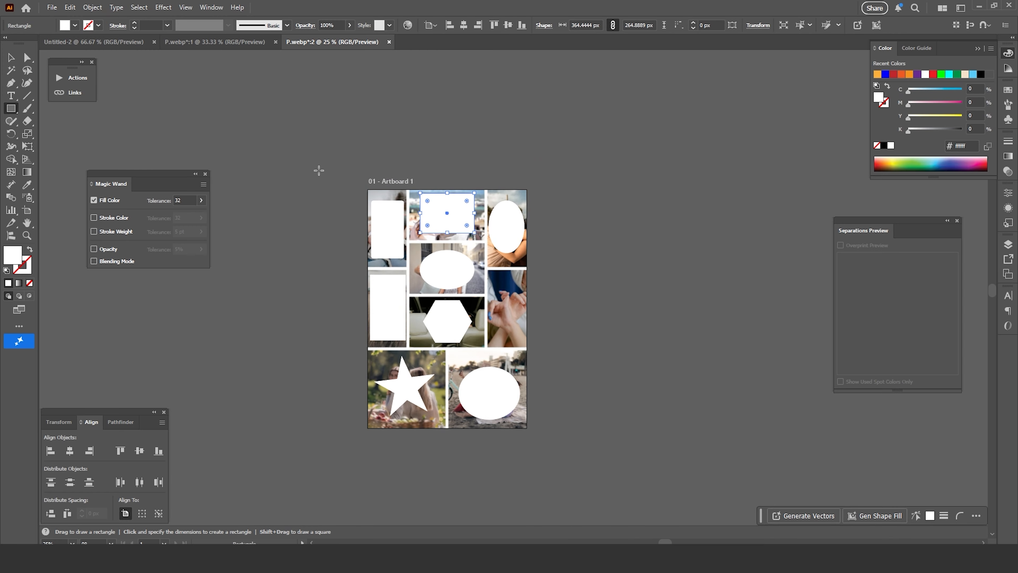
Select the collage with all the mixed shapes and run the puzzleClipper script to clip the photos to them.
click(10, 57)
click(308, 160)
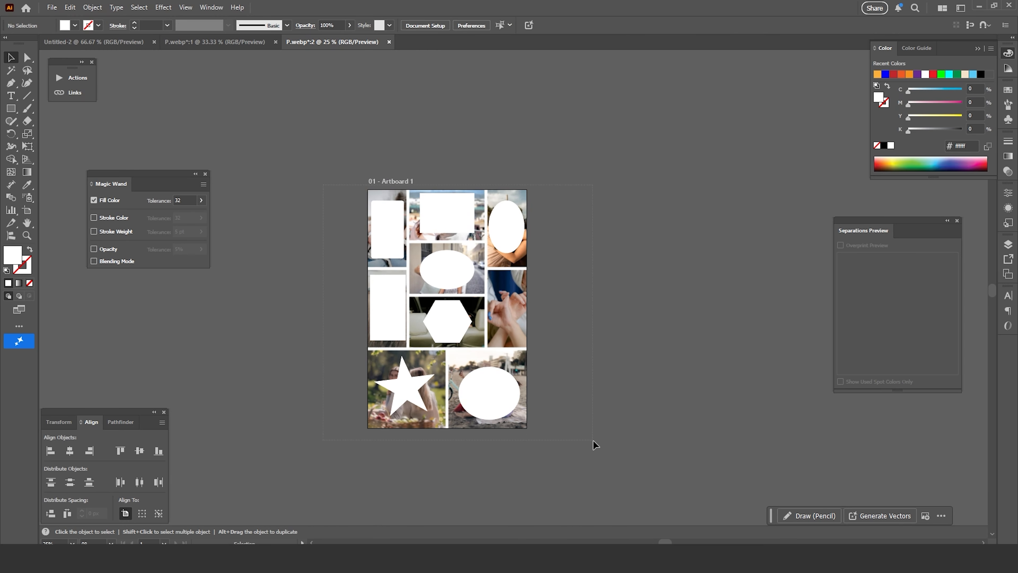
drag(592, 440, 593, 438)
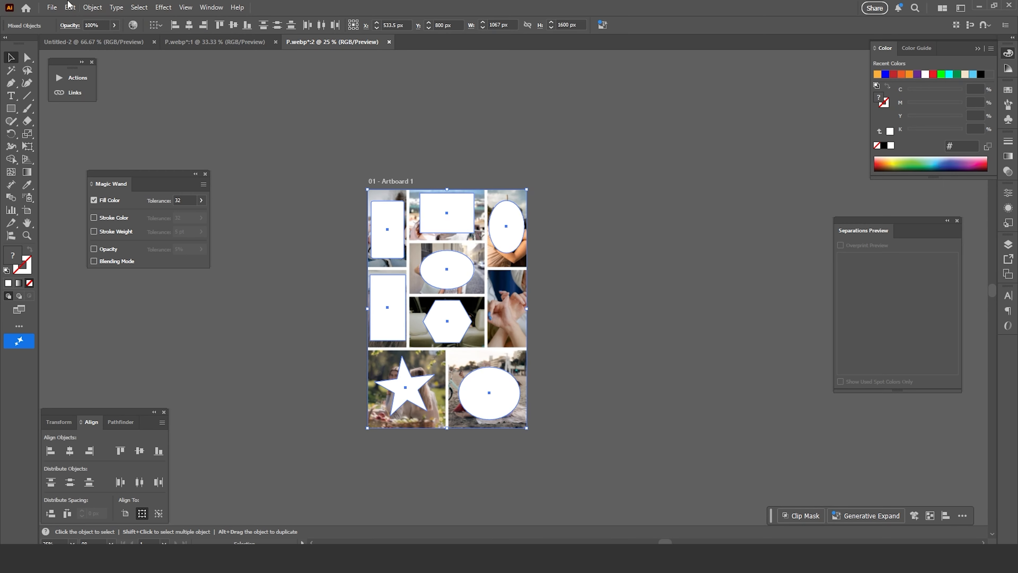
click(51, 7)
mouse_move(168, 279)
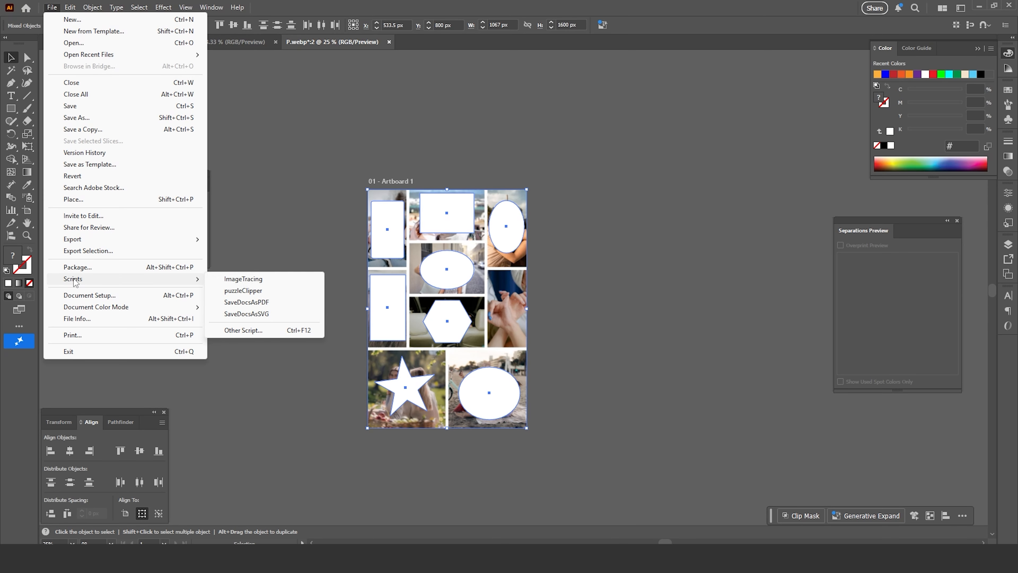
click(243, 291)
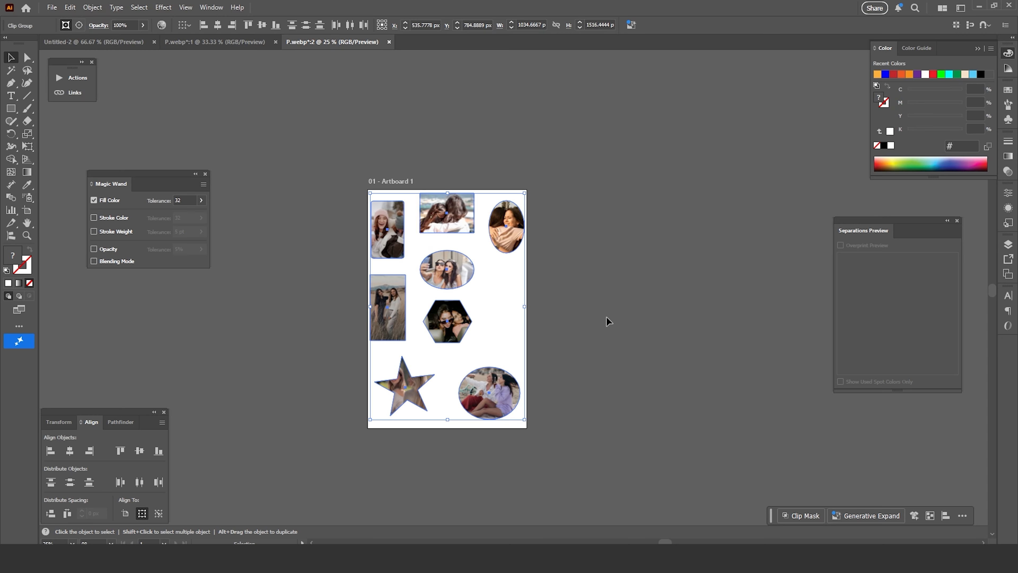
click(528, 289)
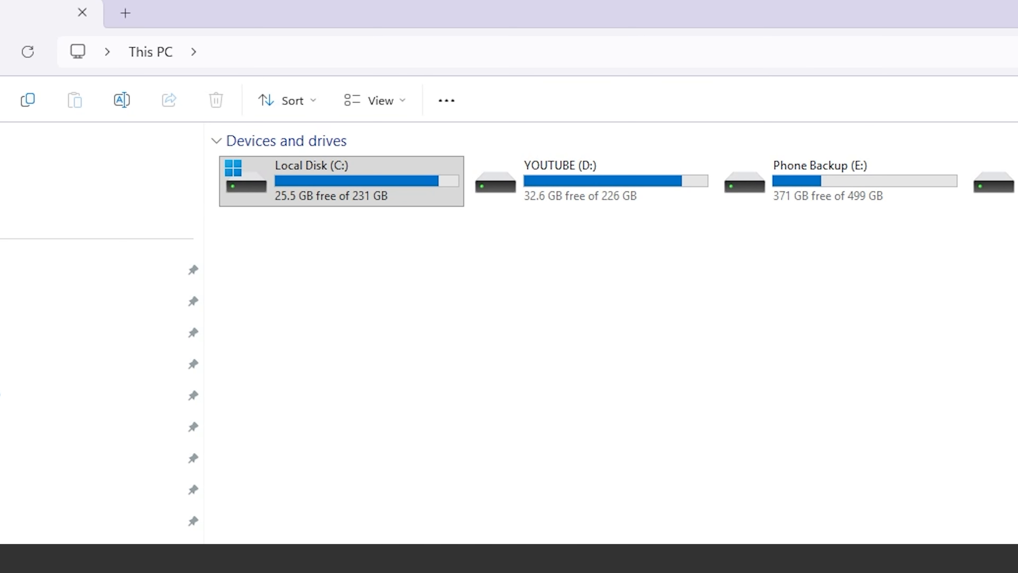
Switch to File Explorer and open the Adobe folder inside Program Files on Local Disk (C:).
click(345, 185)
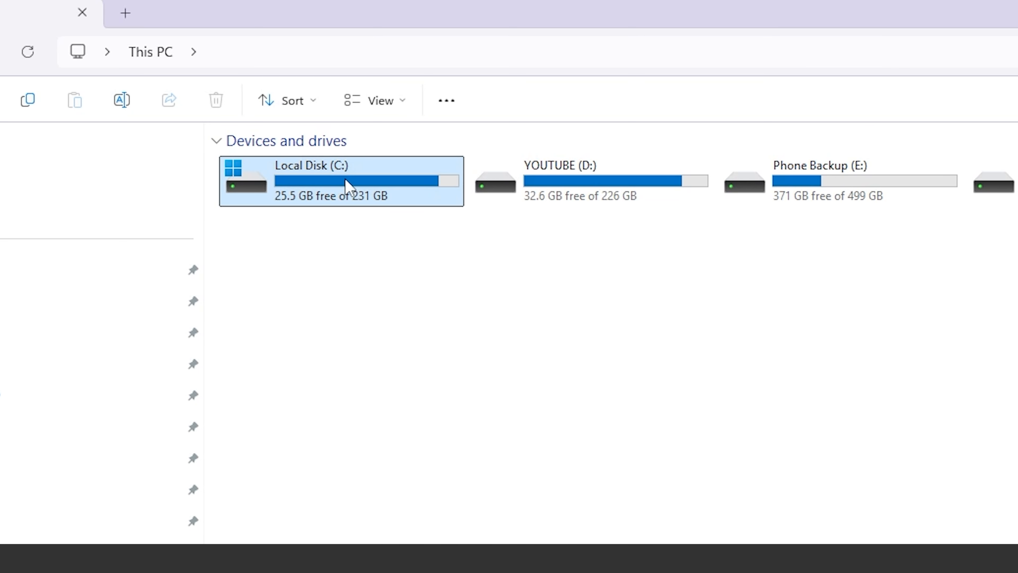
double_click(313, 183)
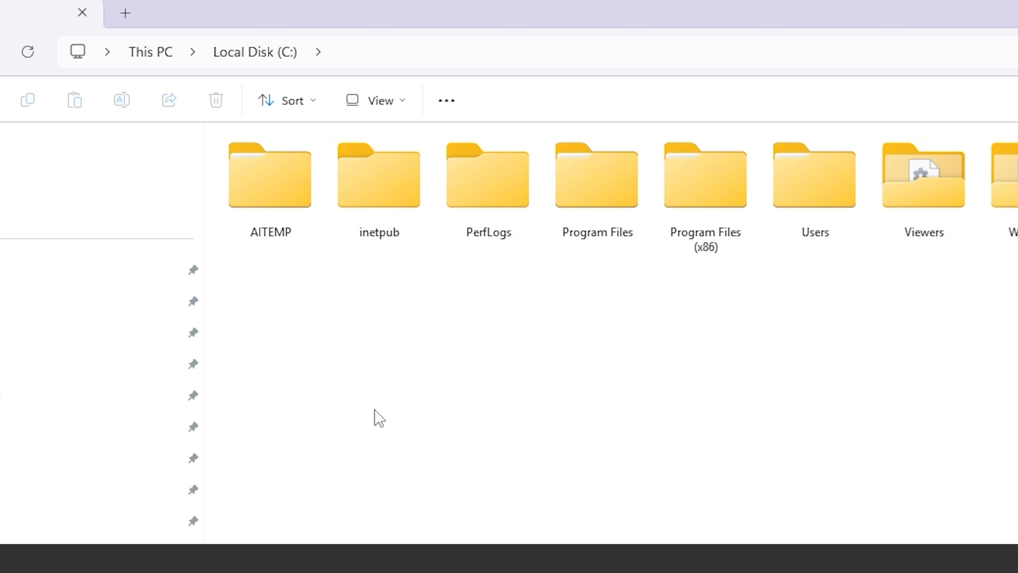
double_click(625, 174)
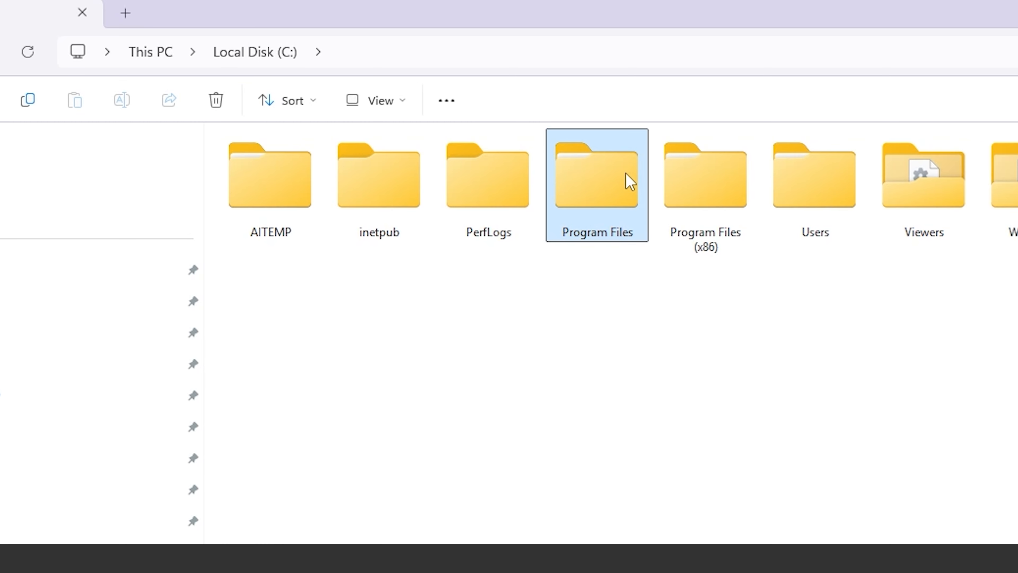
double_click(252, 168)
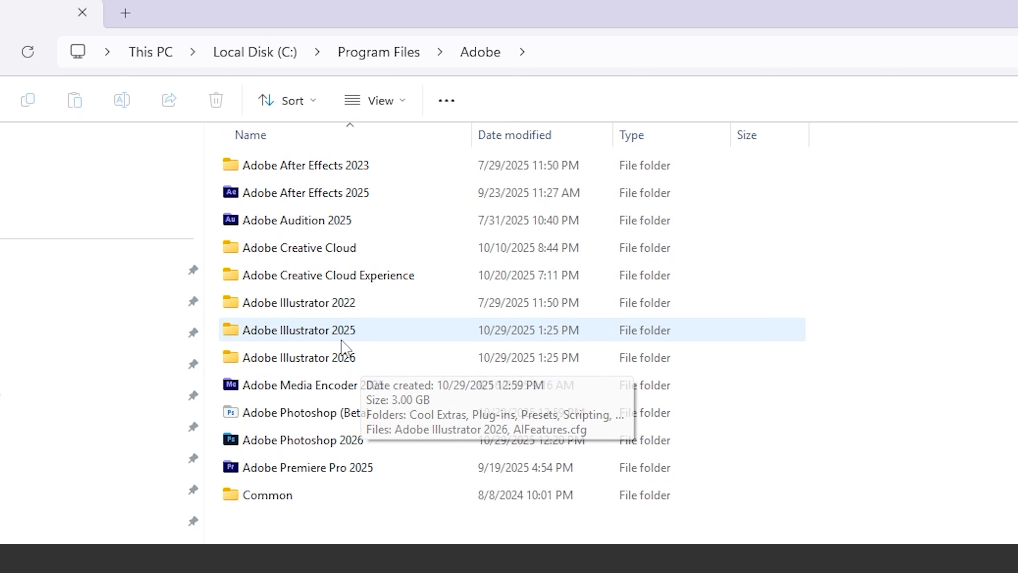
Open the Adobe Illustrator 2026 folder and go into Presets, en_US.
click(381, 332)
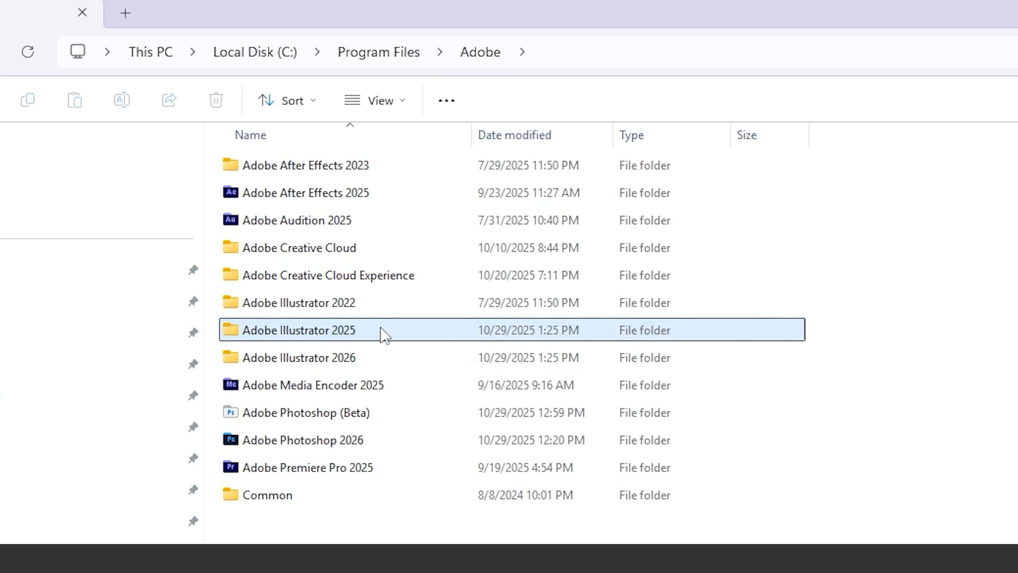
click(341, 360)
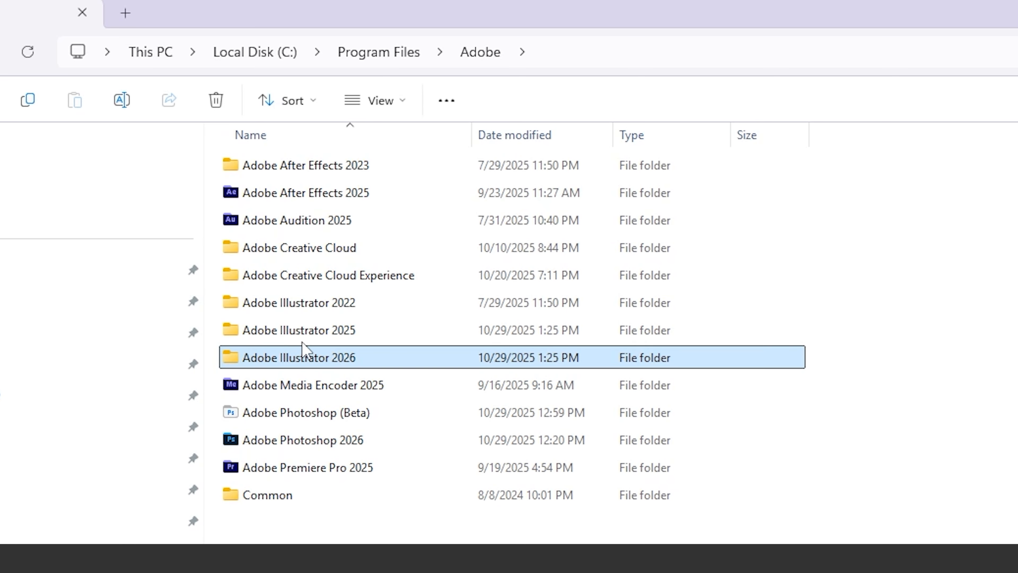
double_click(279, 363)
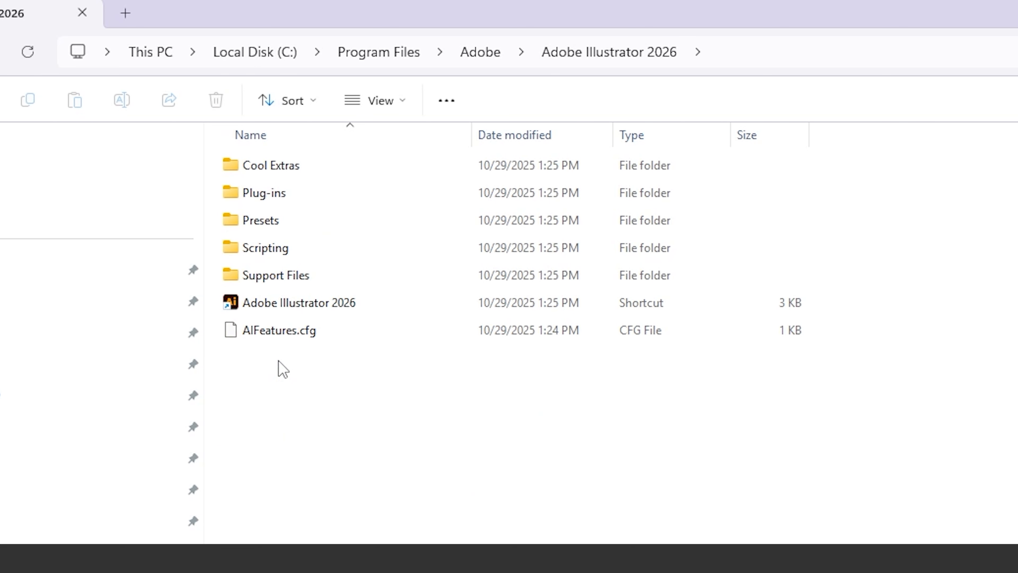
double_click(259, 226)
double_click(264, 167)
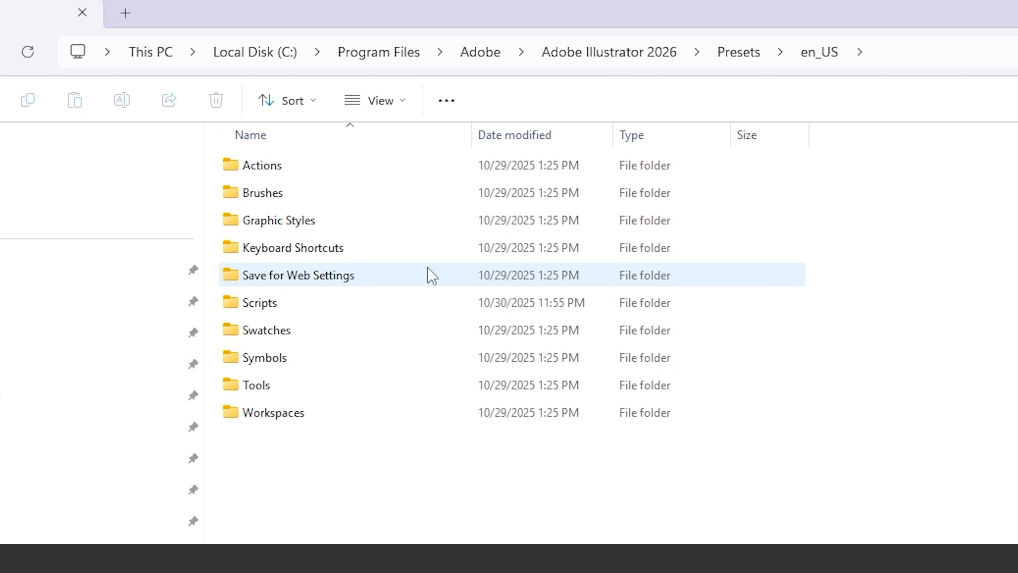